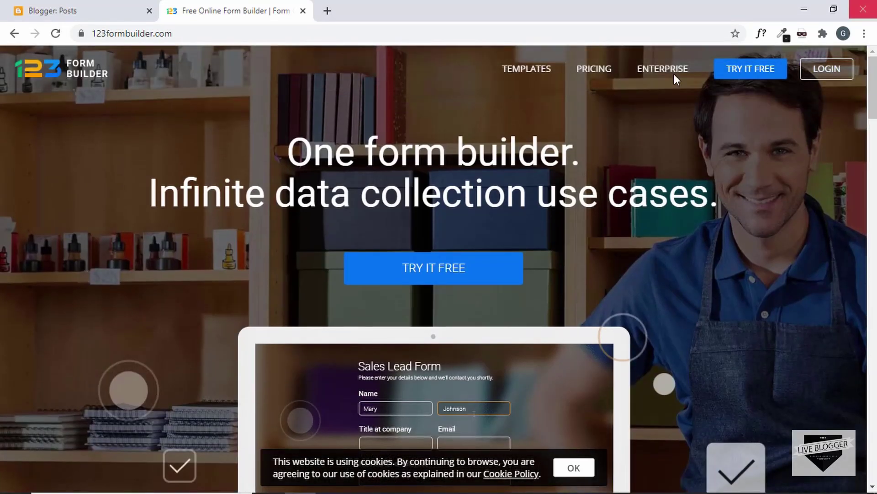
# - Open the pricing page and compare the main features and limits of the Basic, Gold and Platinum plans
pyautogui.click(608, 73)
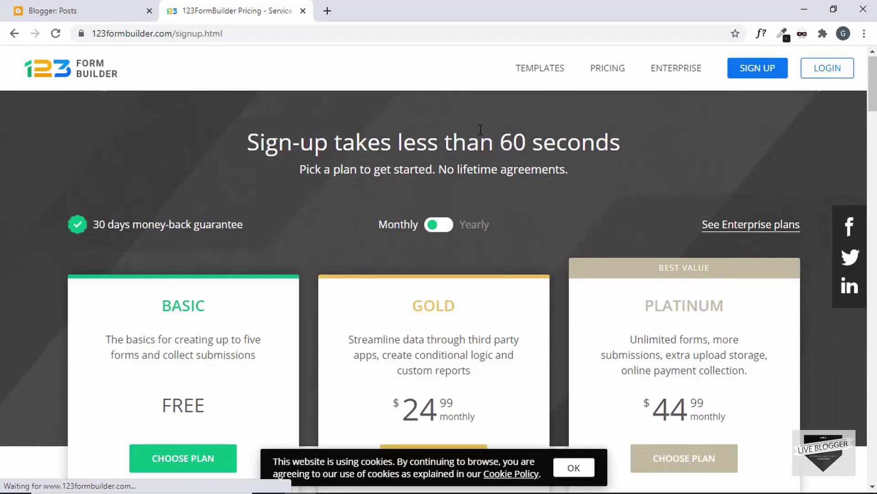
pyautogui.scroll(-3, 475, 135)
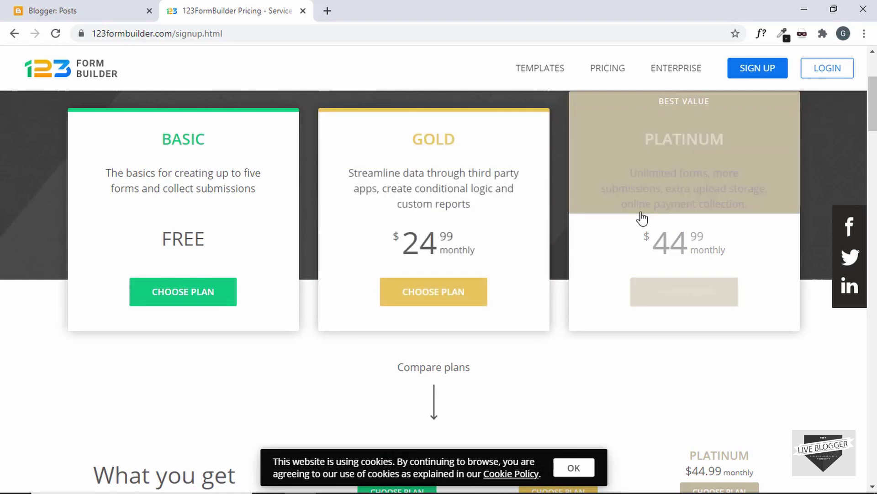
pyautogui.scroll(-1, 488, 204)
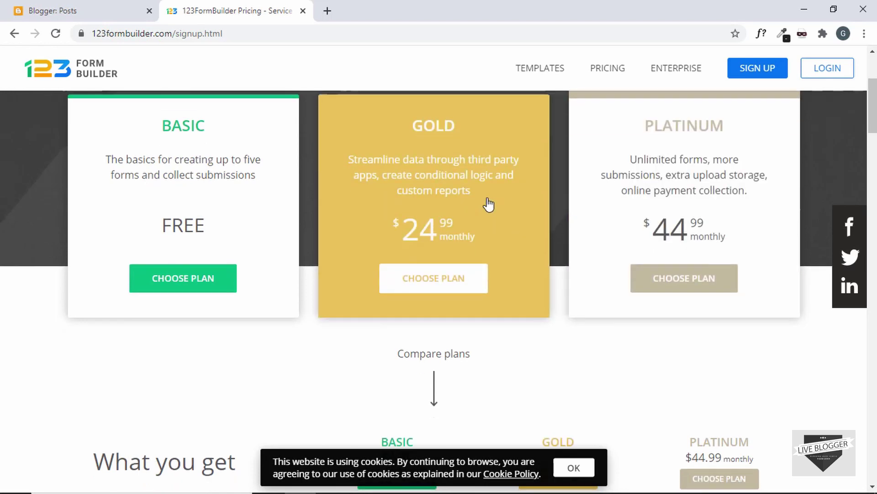
pyautogui.scroll(2, 406, 198)
pyautogui.scroll(-5, 407, 199)
pyautogui.scroll(-3, 409, 200)
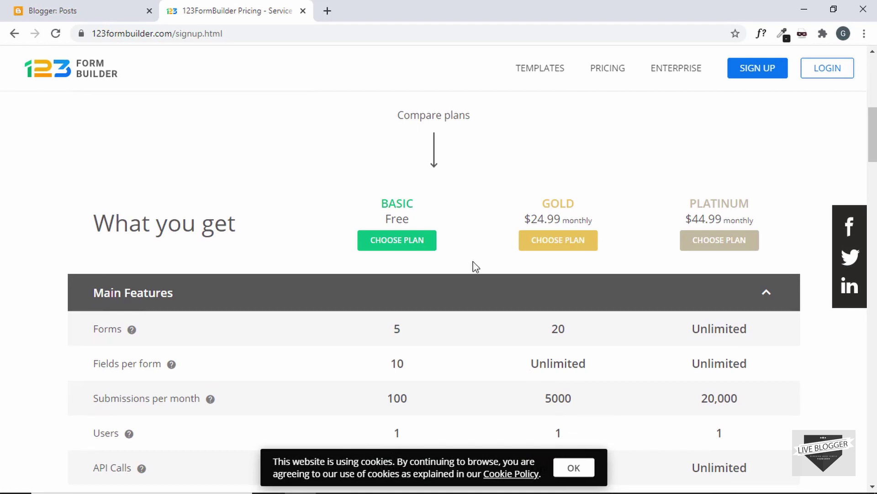
pyautogui.scroll(-2, 473, 265)
pyautogui.scroll(-3, 393, 203)
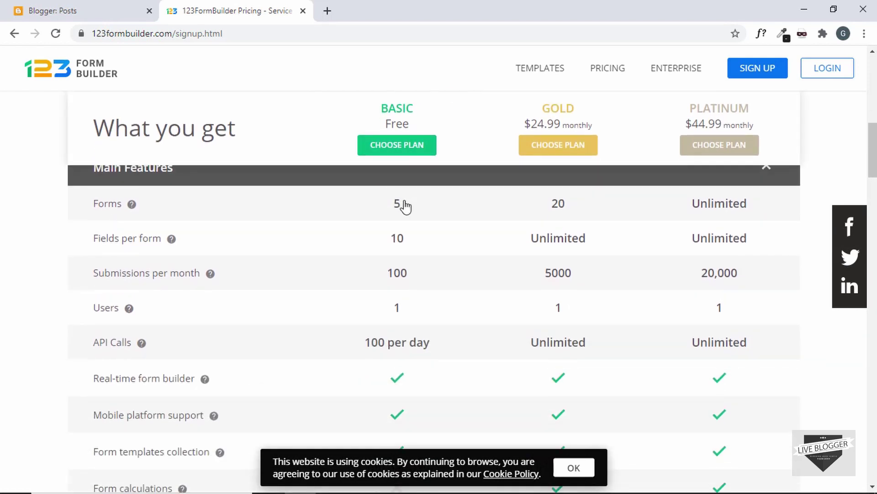
pyautogui.scroll(-3, 245, 344)
pyautogui.scroll(6, 245, 344)
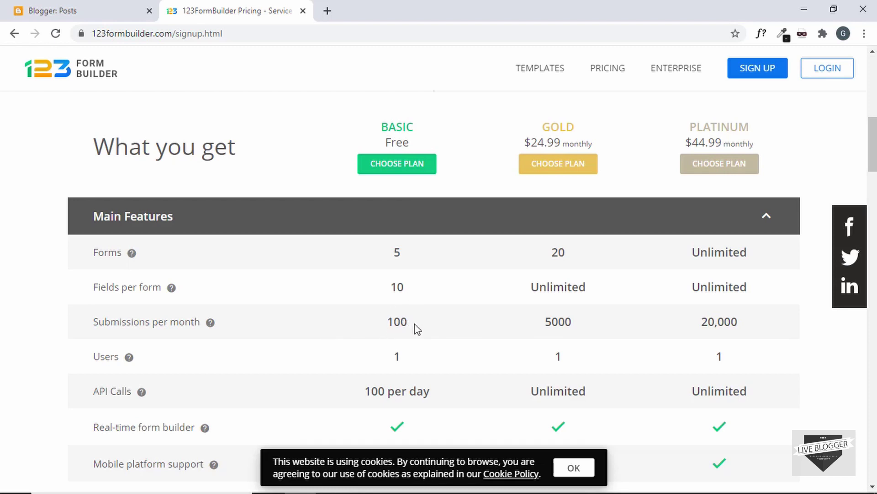
# - Expand the Form Fields section of the plan comparison and review which field features each plan includes
pyautogui.scroll(-8, 420, 336)
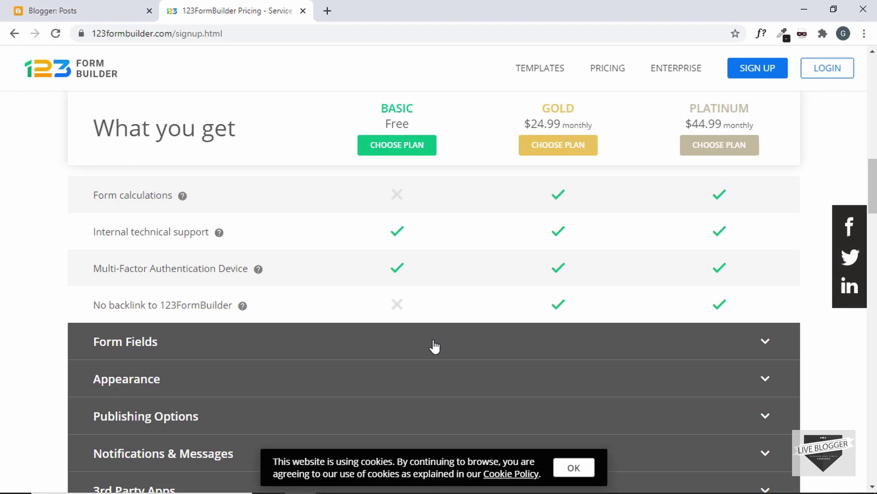
pyautogui.click(434, 347)
pyautogui.scroll(-10, 435, 346)
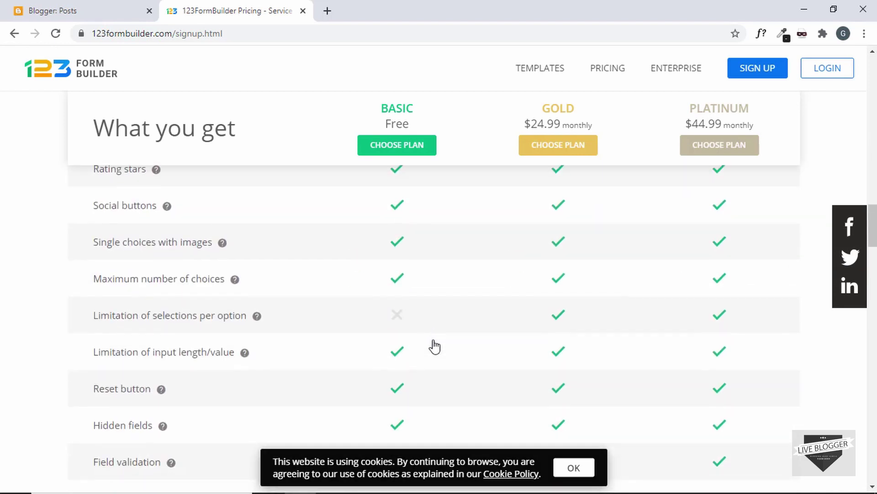
pyautogui.scroll(20, 434, 345)
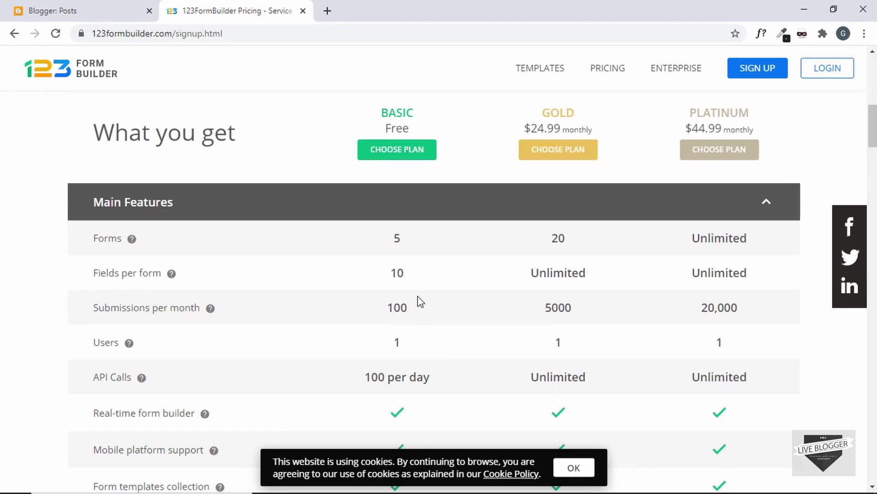
# - Log in to the form builder account and look over the dashboard
pyautogui.click(828, 70)
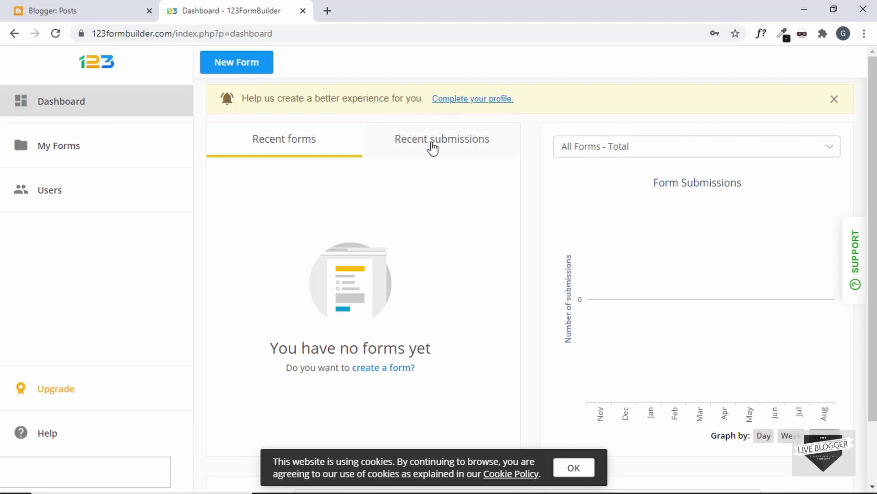
pyautogui.scroll(-2, 640, 163)
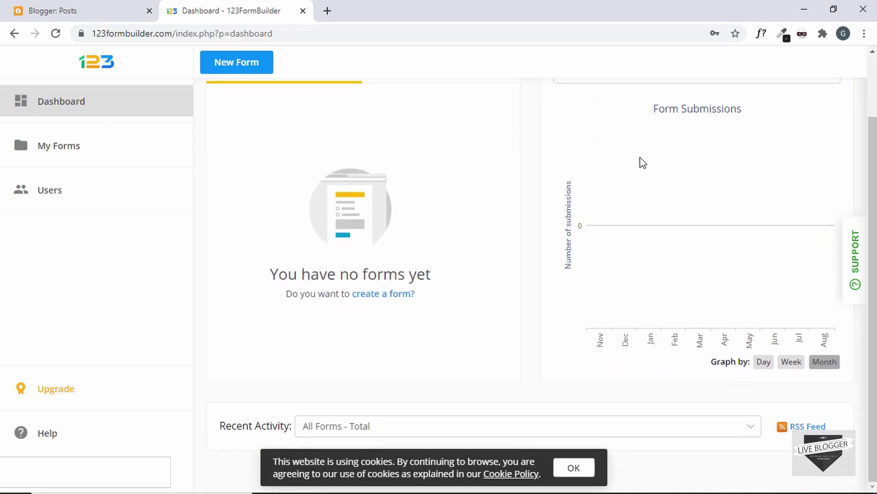
pyautogui.scroll(2, 639, 162)
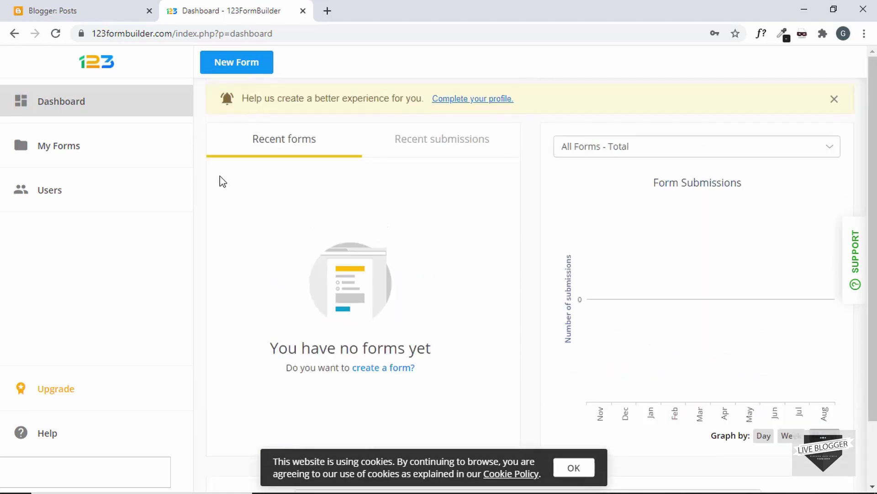
# - Start a new form and review the starter templates offered
pyautogui.click(232, 63)
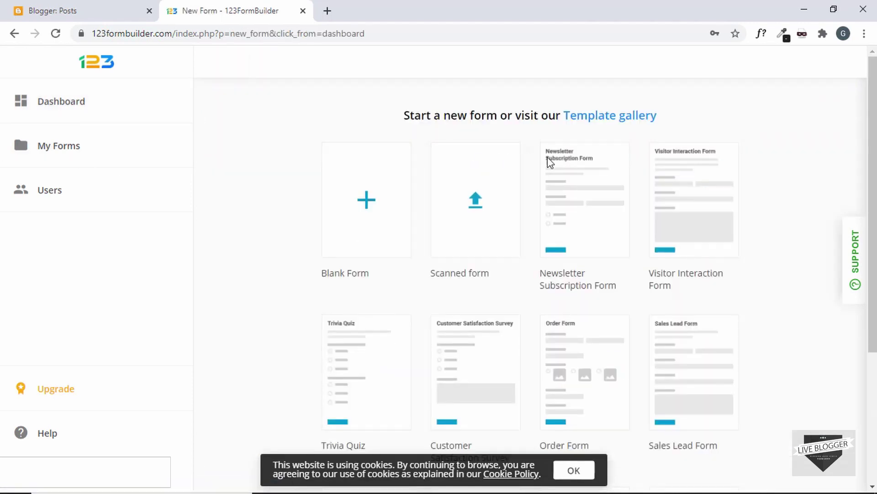
pyautogui.scroll(-4, 639, 183)
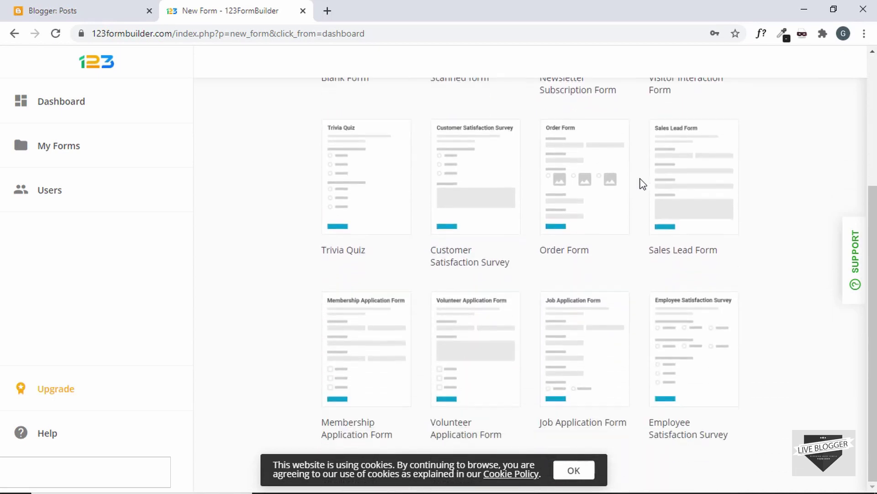
pyautogui.scroll(2, 642, 182)
pyautogui.scroll(2, 643, 183)
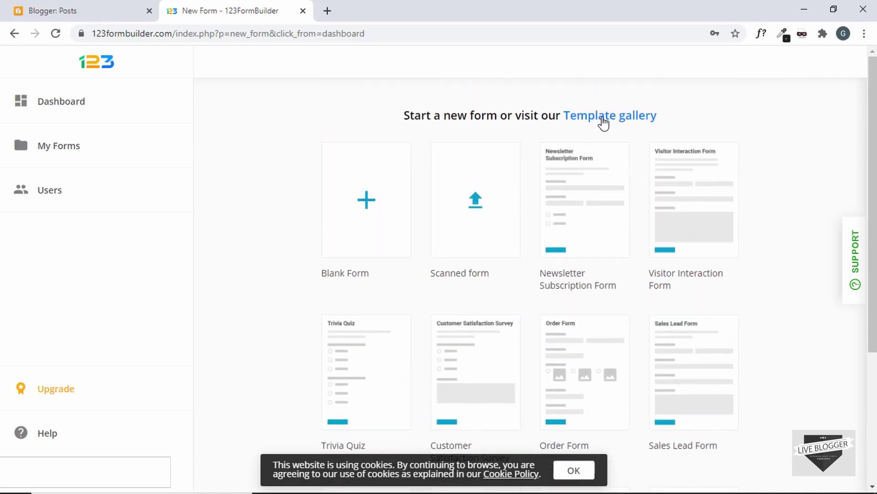
# - Browse the template gallery, examining the most popular templates and the Agreement forms category
pyautogui.click(609, 120)
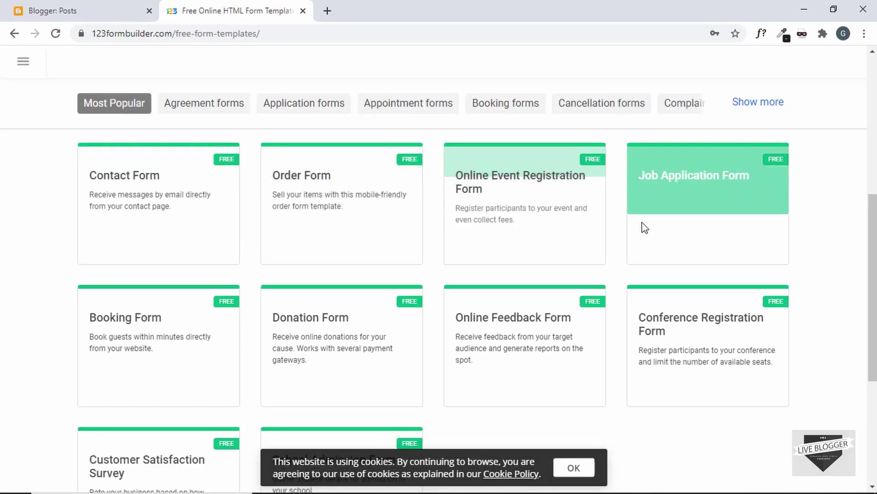
pyautogui.scroll(-2, 708, 343)
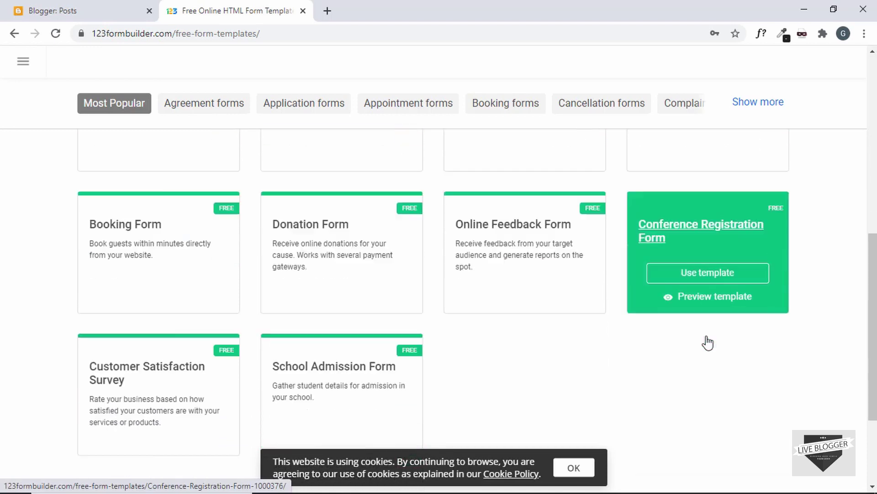
pyautogui.scroll(-3, 708, 343)
pyautogui.scroll(5, 708, 343)
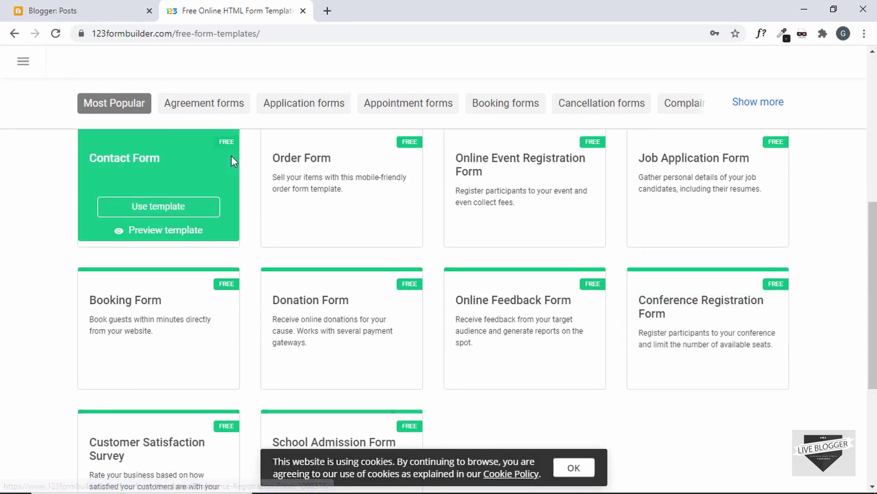
pyautogui.click(237, 109)
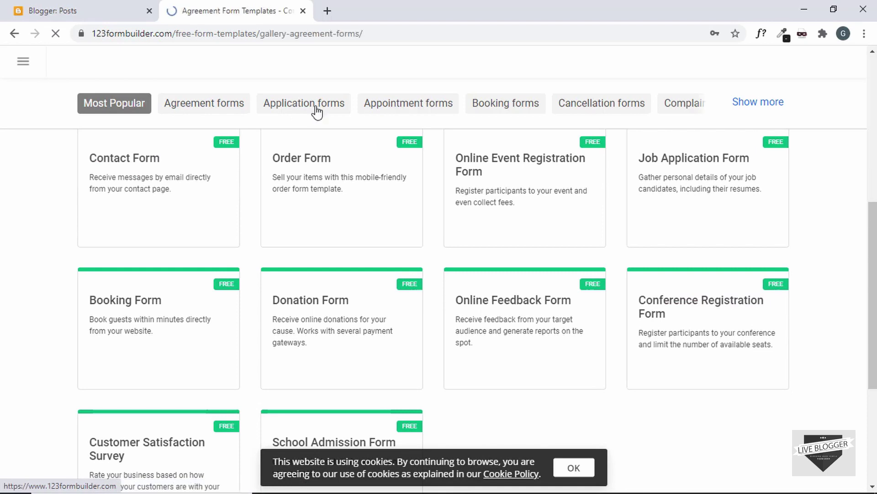
pyautogui.scroll(-9, 372, 235)
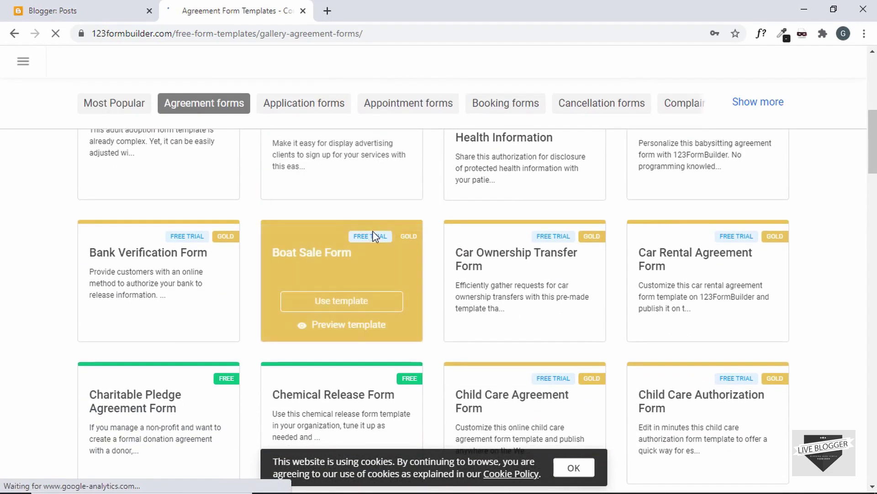
pyautogui.scroll(-3, 372, 231)
pyautogui.scroll(10, 427, 231)
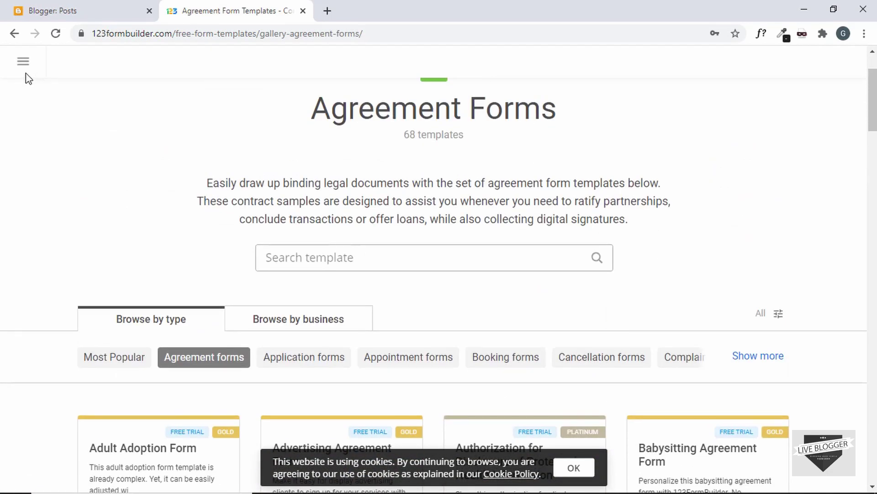
# - Go to My Forms and create the first form from the Blank Form option
pyautogui.click(23, 64)
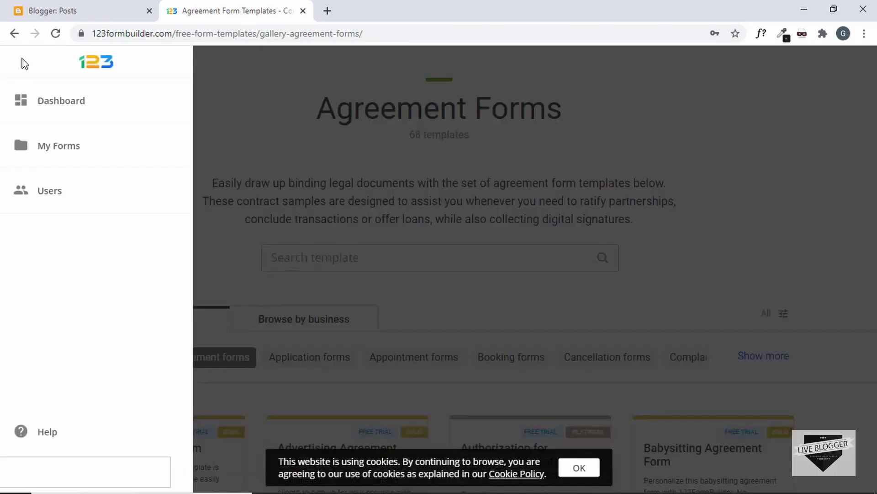
pyautogui.click(55, 147)
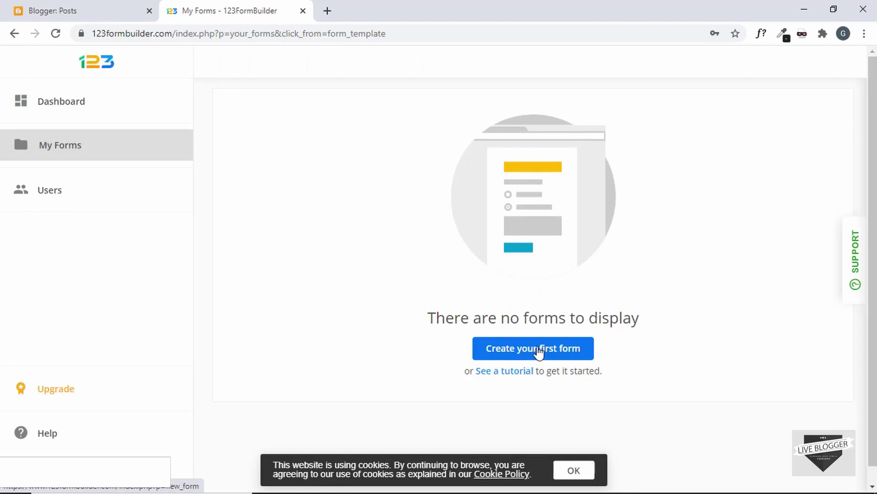
pyautogui.click(545, 353)
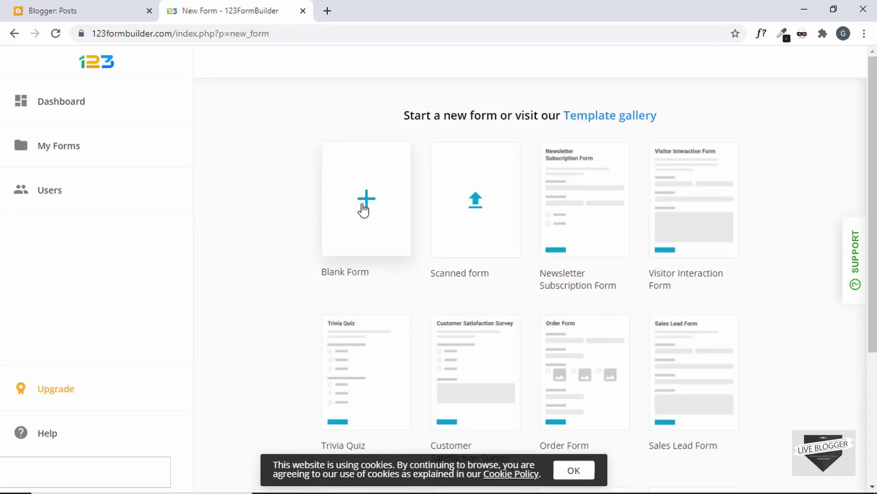
pyautogui.click(364, 211)
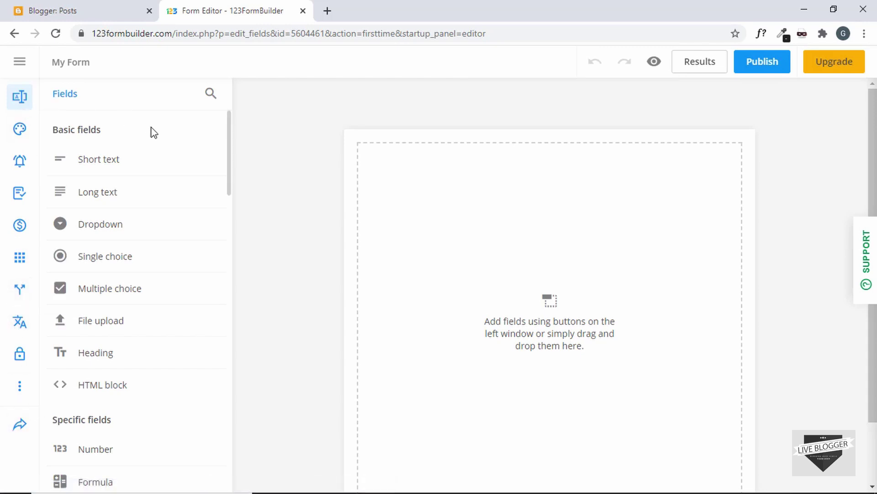
# - Add a Short text field from the basic fields to the empty form
pyautogui.scroll(-2, 158, 192)
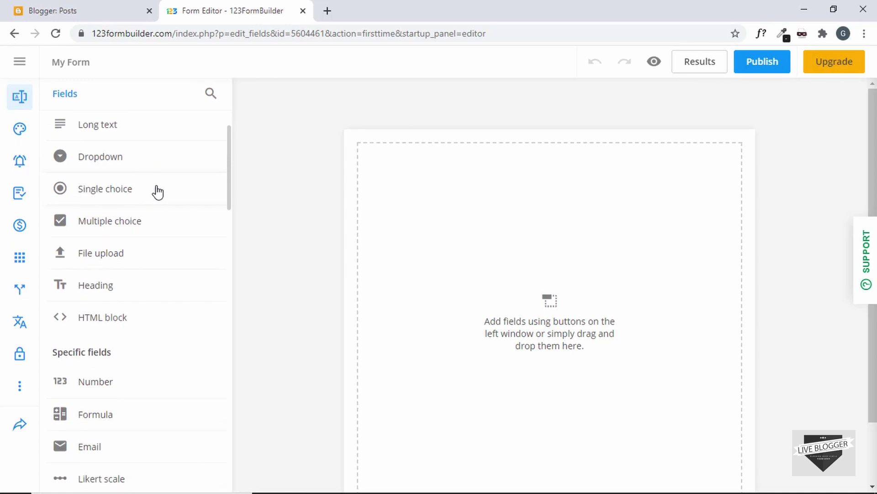
pyautogui.scroll(2, 157, 190)
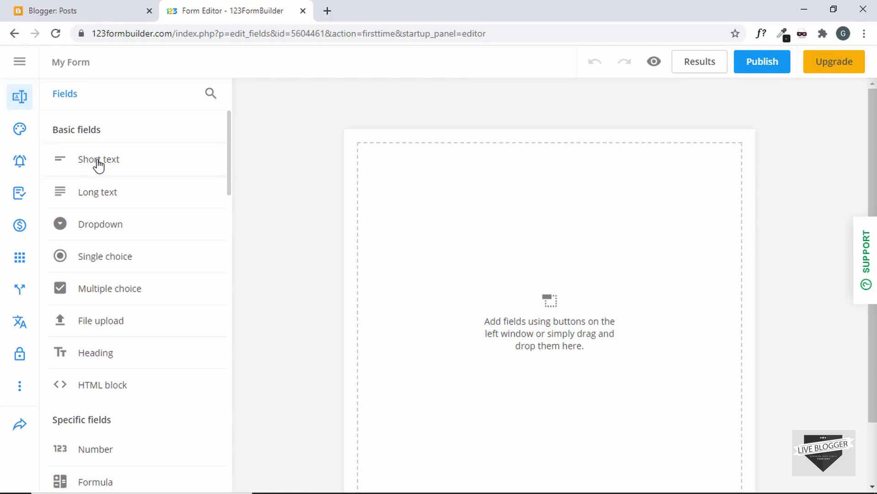
pyautogui.moveTo(98, 166); pyautogui.dragTo(541, 270)
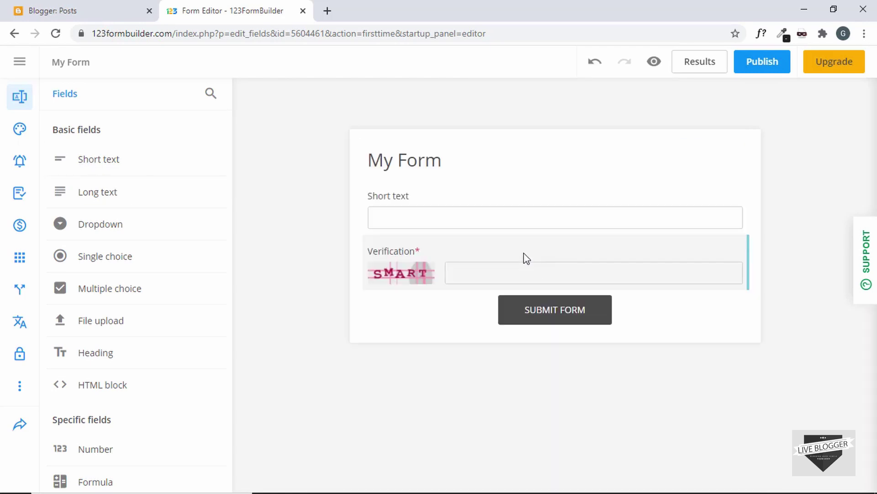
# - Open the form header for editing and replace its text with "Fill in the form below"
pyautogui.doubleClick(425, 160)
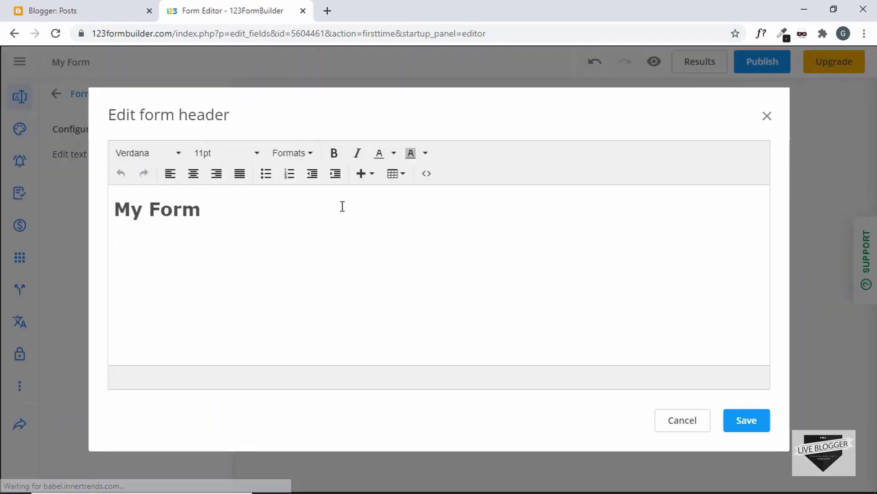
pyautogui.tripleClick(120, 195)
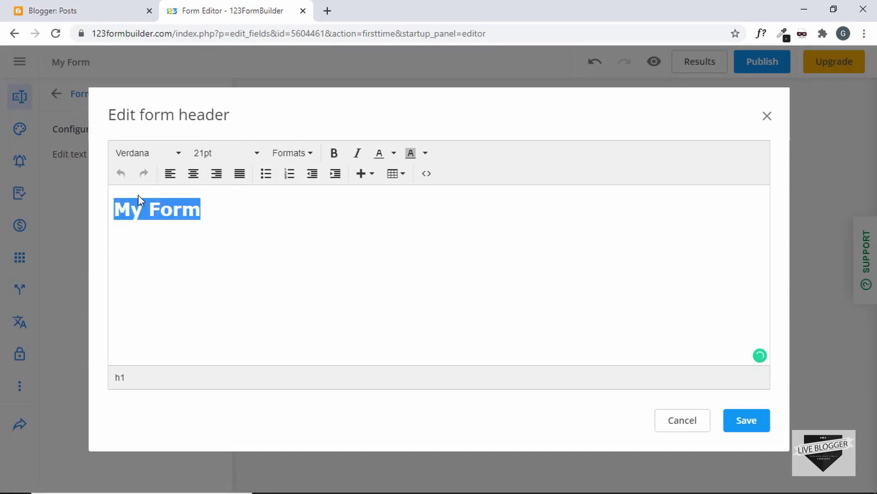
pyautogui.write('Fill in the')
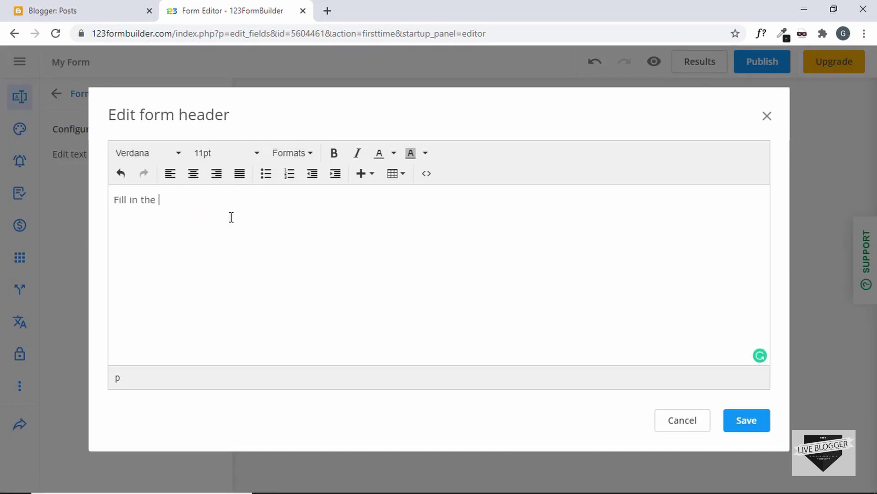
pyautogui.write('form below')
# - Try to set the form header's font size to 24pt
pyautogui.click(254, 154)
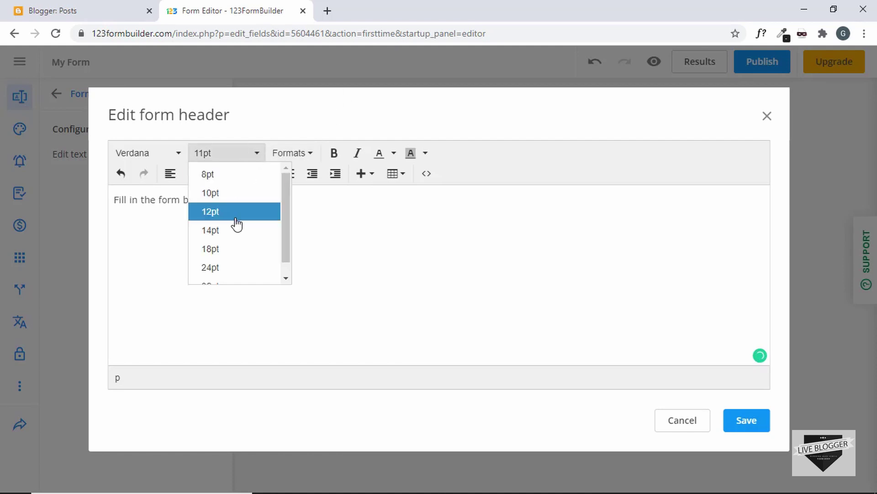
pyautogui.scroll(-1, 237, 219)
pyautogui.click(210, 253)
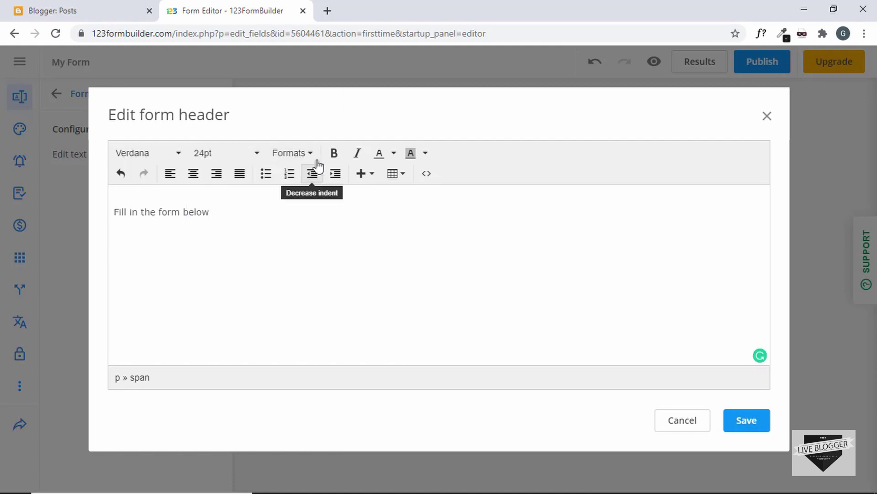
# - Format the whole header text "Fill in the form below" as bold at 14pt
pyautogui.moveTo(210, 211); pyautogui.dragTo(108, 220)
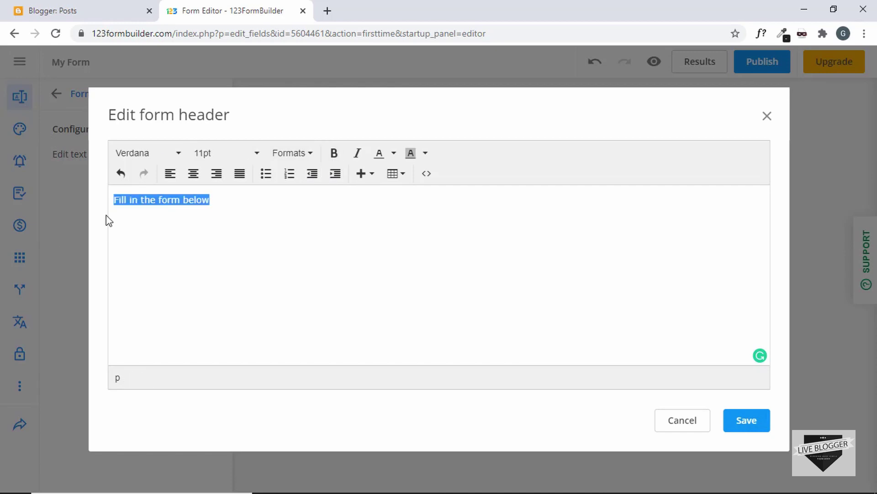
pyautogui.click(334, 153)
pyautogui.click(255, 153)
pyautogui.click(235, 218)
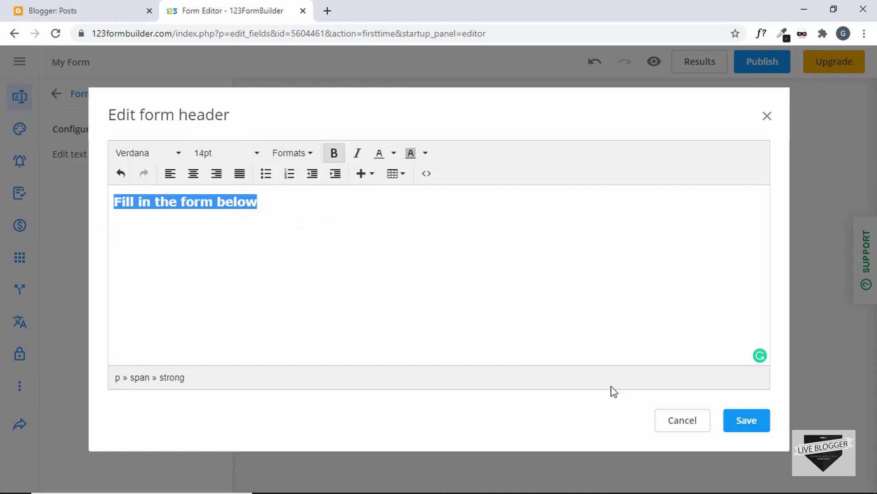
# - Save the formatted form header and leave the header editor
pyautogui.click(743, 418)
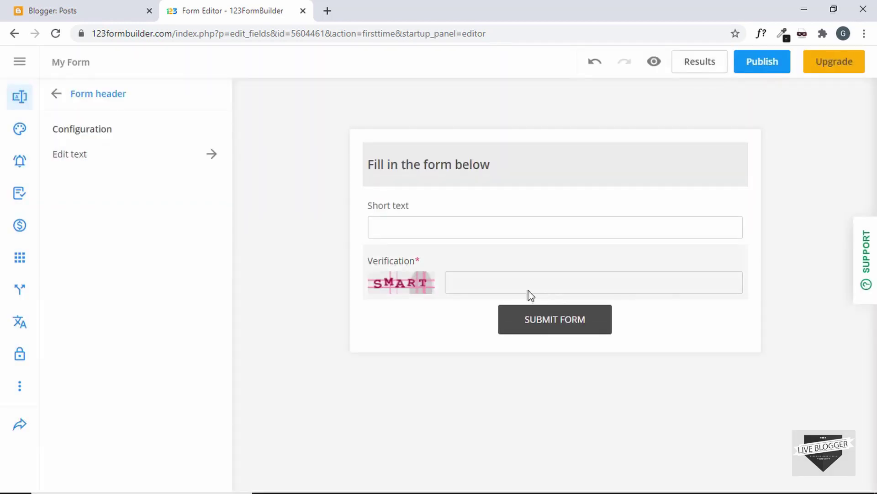
pyautogui.click(352, 189)
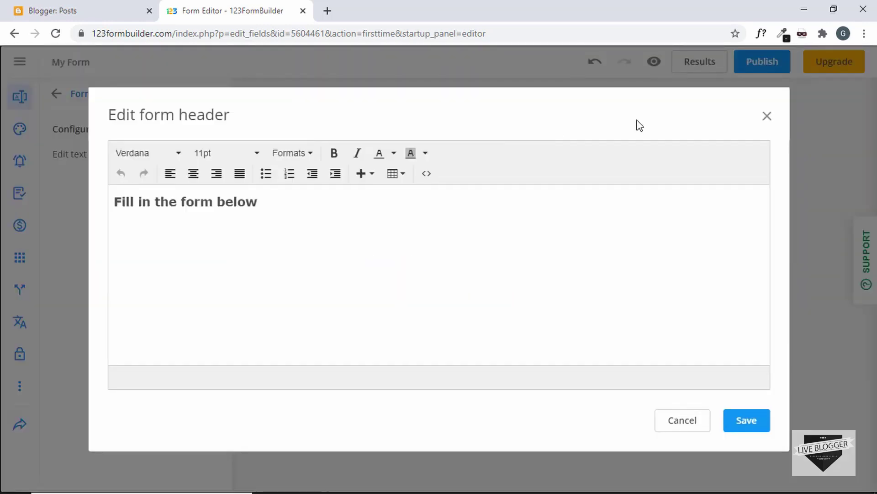
pyautogui.click(762, 89)
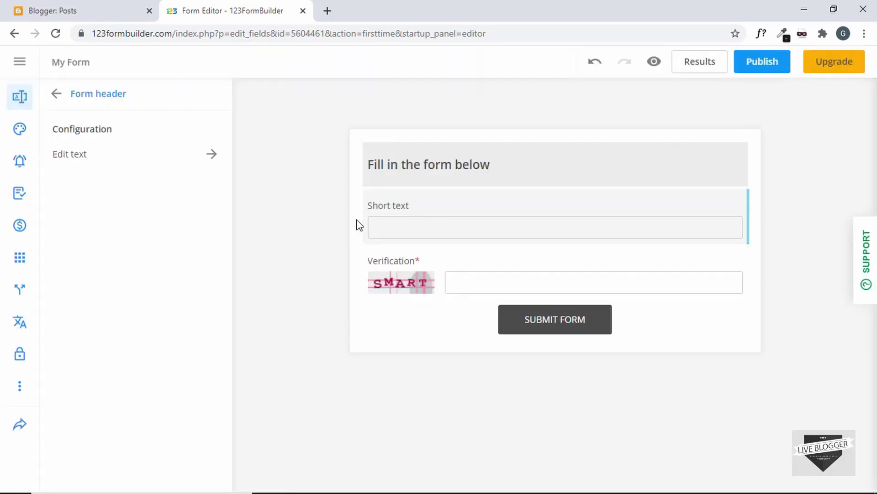
# - Change the label of the Short text field to "Full Name"
pyautogui.click(430, 215)
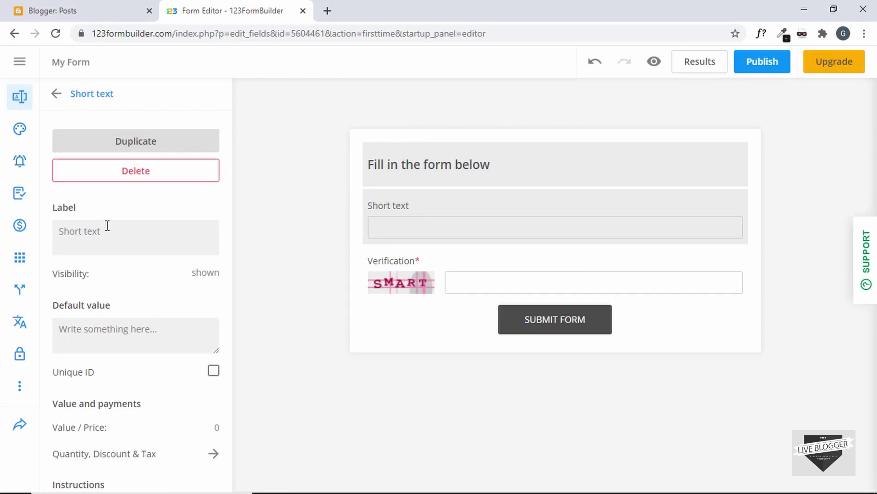
pyautogui.click(133, 234)
pyautogui.moveTo(119, 262); pyautogui.dragTo(57, 260)
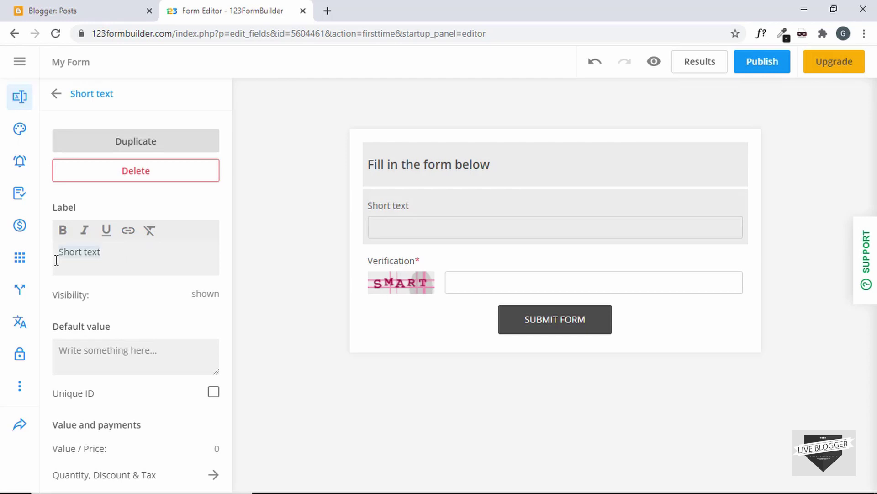
pyautogui.write('Full Name')
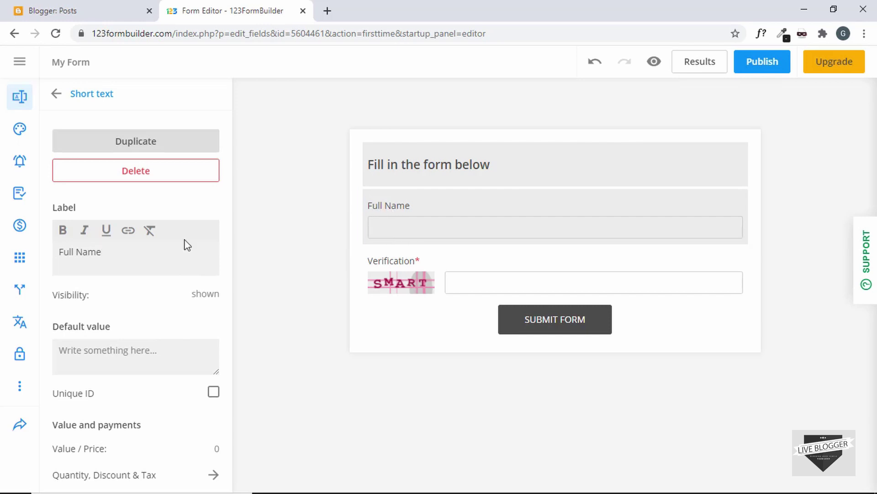
# - Check the label visibility choices of the Full Name field and keep it set to shown
pyautogui.scroll(-3, 142, 274)
pyautogui.click(207, 230)
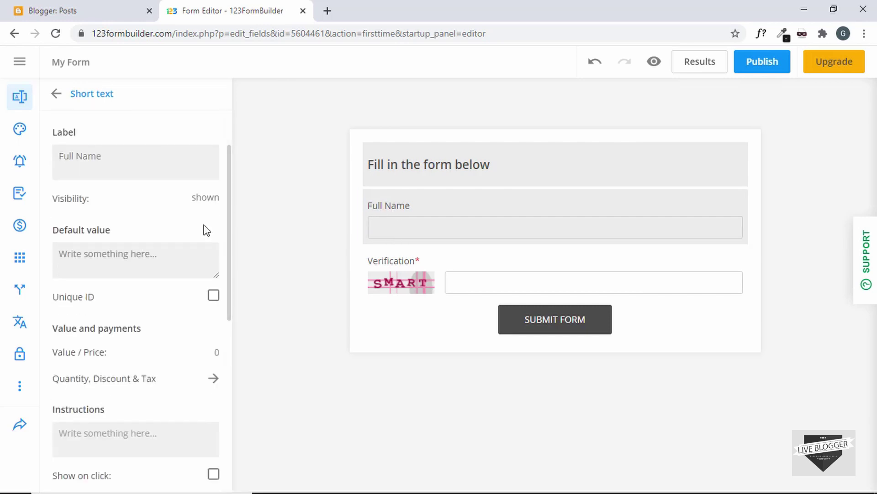
pyautogui.click(207, 198)
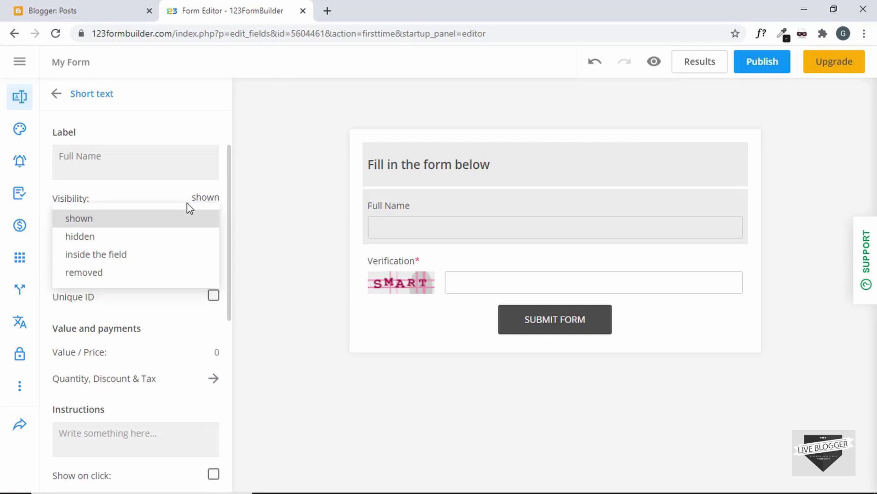
pyautogui.click(187, 217)
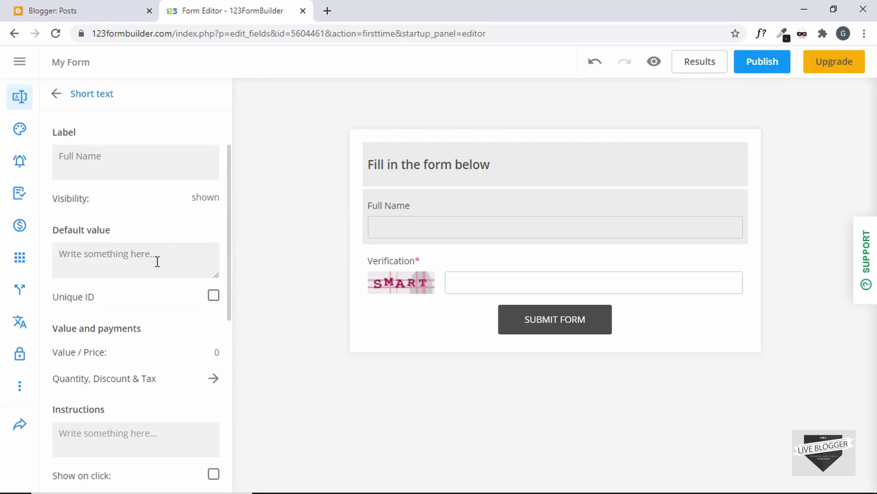
# - Try a sample person's name as the Full Name field's default value and clear it again
pyautogui.click(165, 265)
pyautogui.write('John Doe')
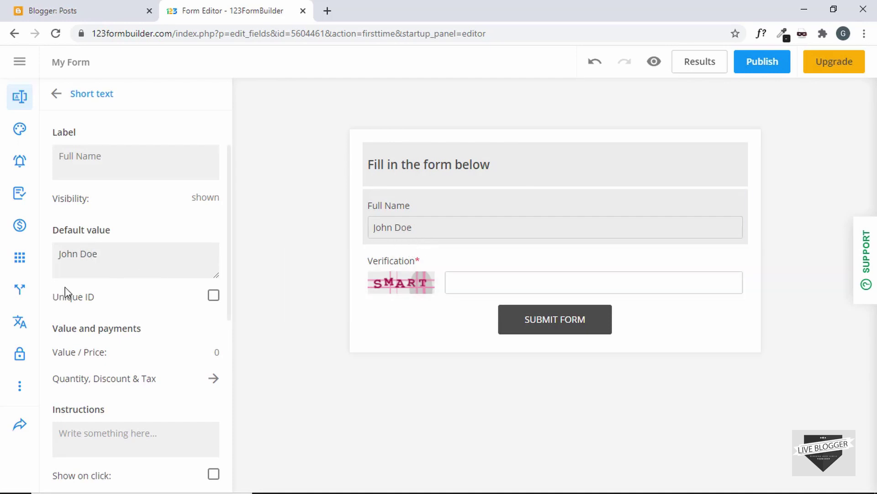
pyautogui.press('BackSpace')
pyautogui.press('BackSpace')
pyautogui.press('BackSpace')
pyautogui.press('BackSpace')
pyautogui.press('BackSpace')
pyautogui.press('BackSpace')
pyautogui.press('BackSpace')
pyautogui.press('BackSpace')
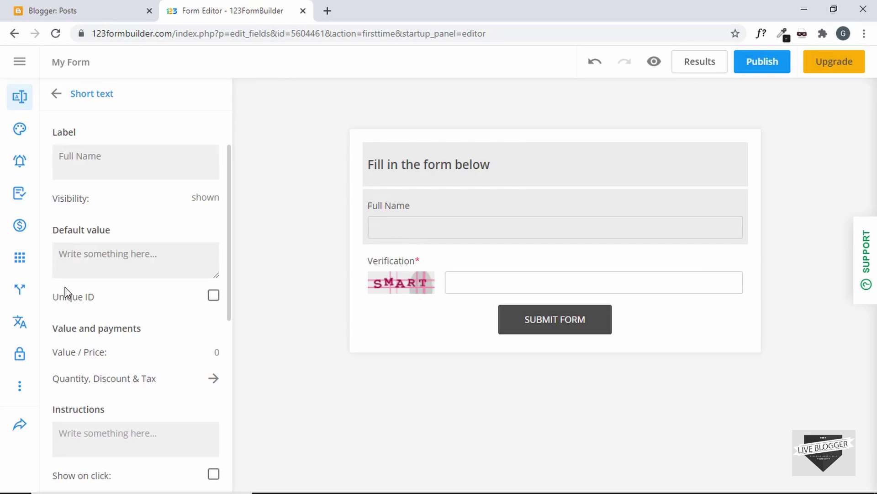
# - Try the instruction "Please type your full name" on the Full Name field
pyautogui.scroll(-1, 130, 247)
pyautogui.scroll(-3, 130, 248)
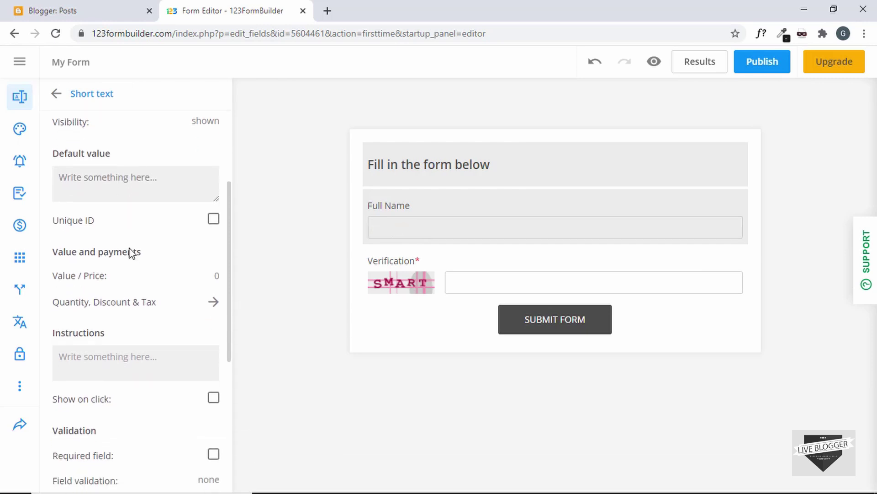
pyautogui.scroll(-1, 129, 249)
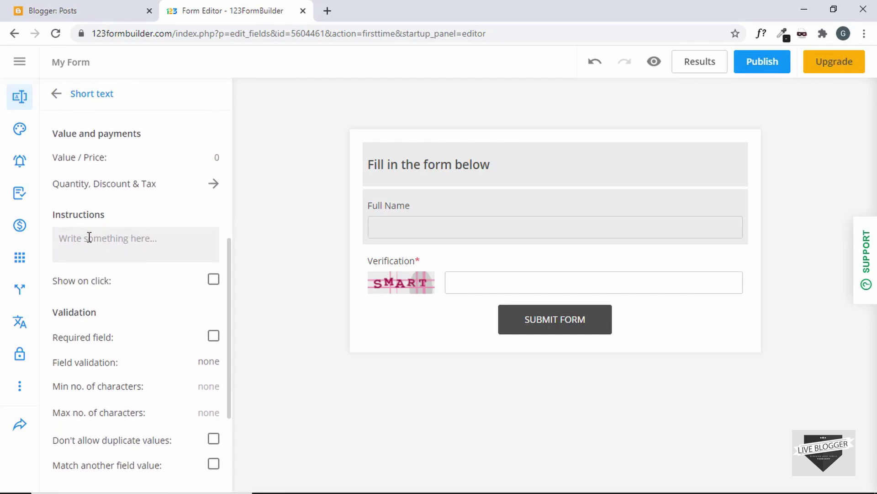
pyautogui.click(112, 239)
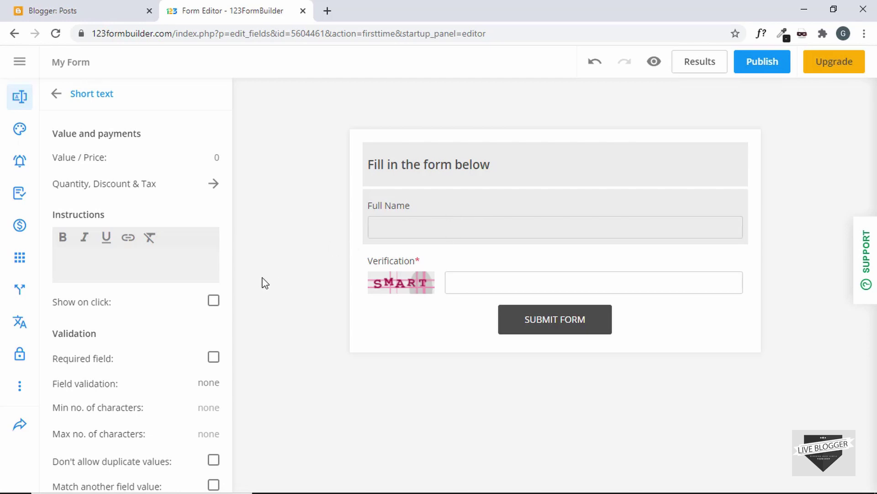
pyautogui.write('lease ')
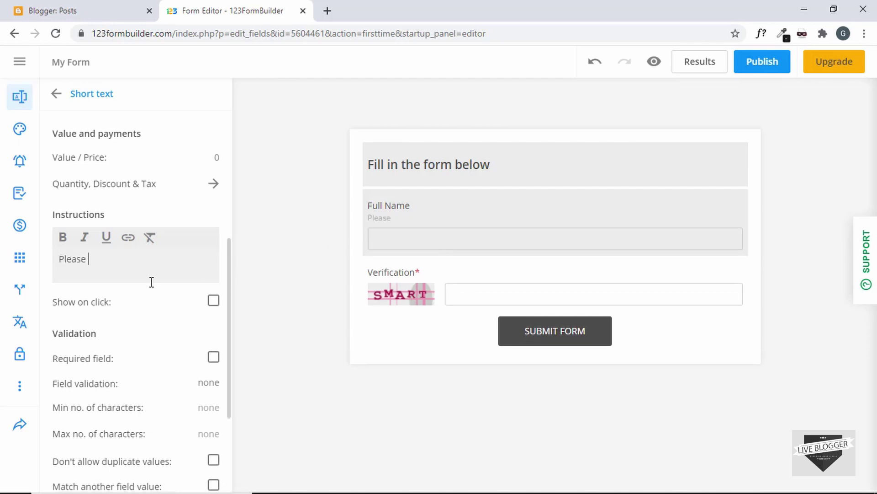
pyautogui.write('type')
pyautogui.write('your full name')
pyautogui.click(292, 246)
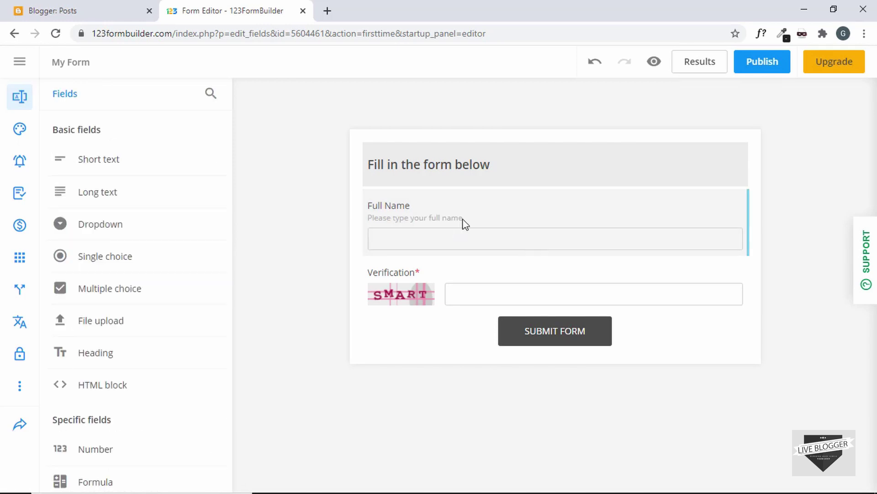
# - Reopen the Full Name field's settings and make it a required field
pyautogui.click(443, 229)
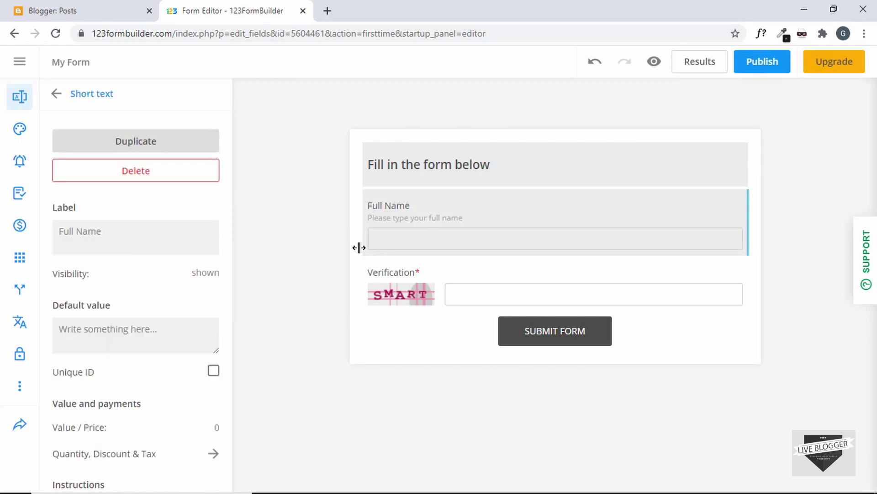
pyautogui.scroll(-8, 84, 320)
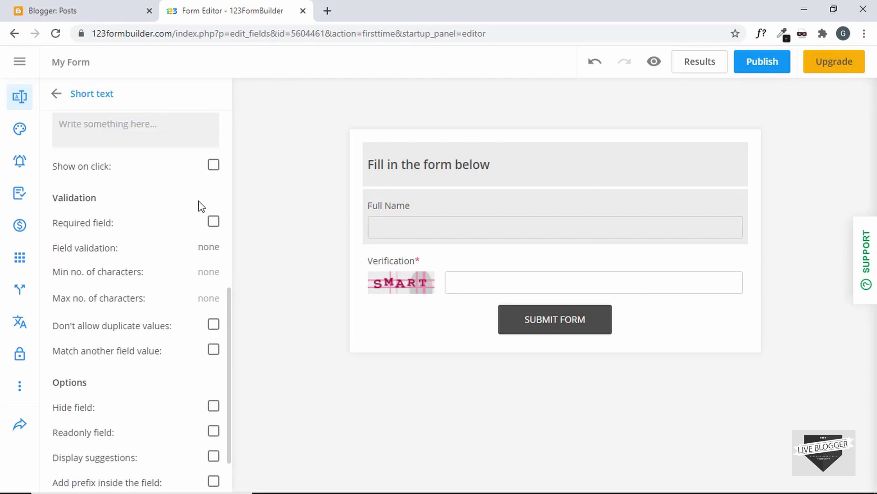
pyautogui.click(213, 222)
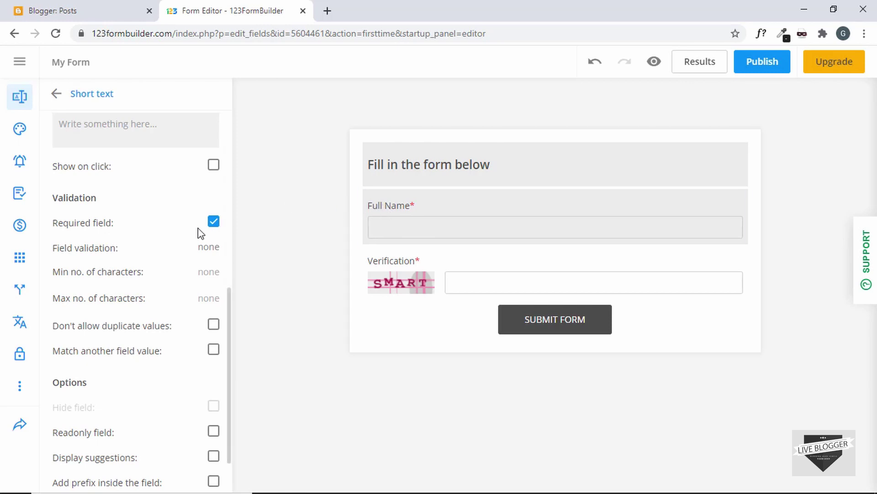
# - Examine the field validation types offered for the Full Name field without changing the selection
pyautogui.scroll(-1, 173, 262)
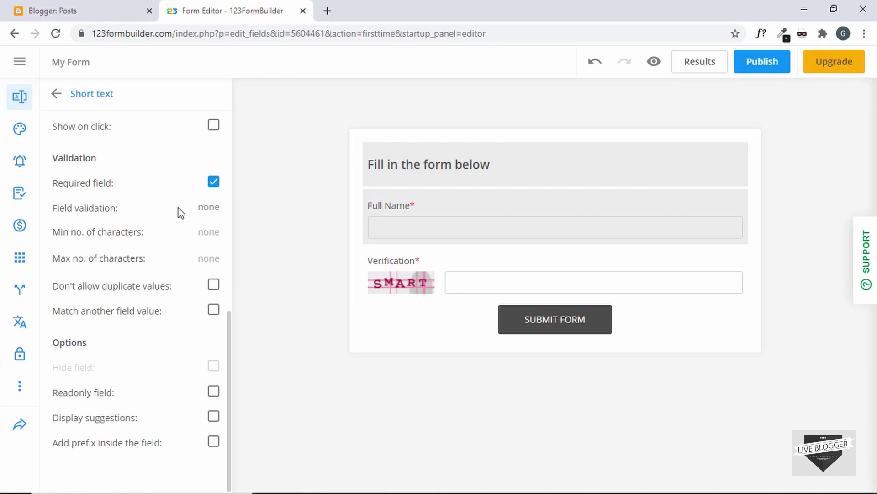
pyautogui.click(210, 210)
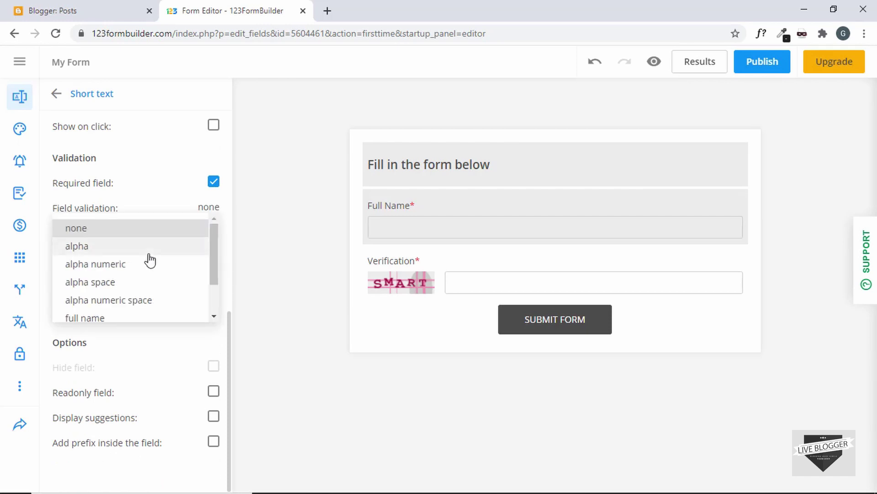
pyautogui.scroll(-2, 144, 286)
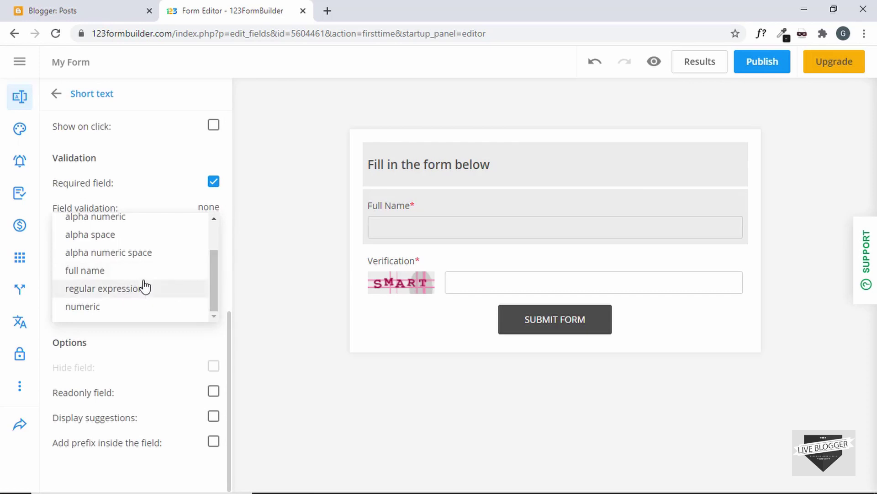
pyautogui.click(149, 200)
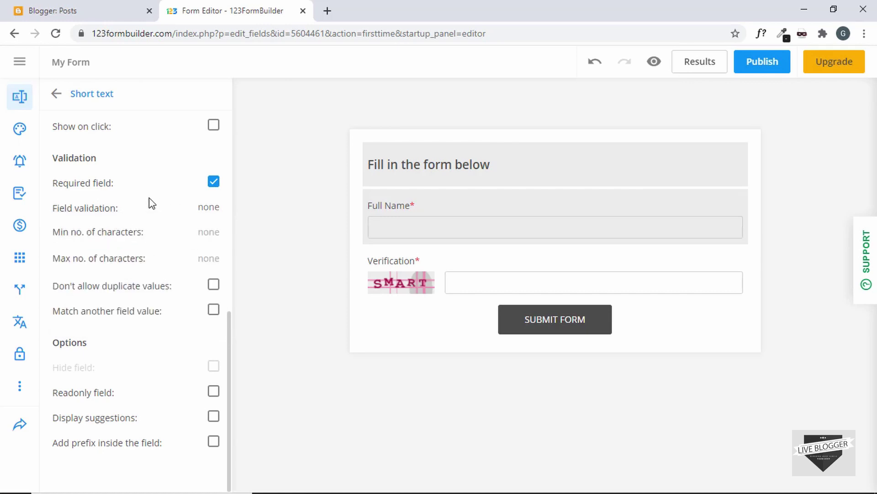
pyautogui.click(154, 229)
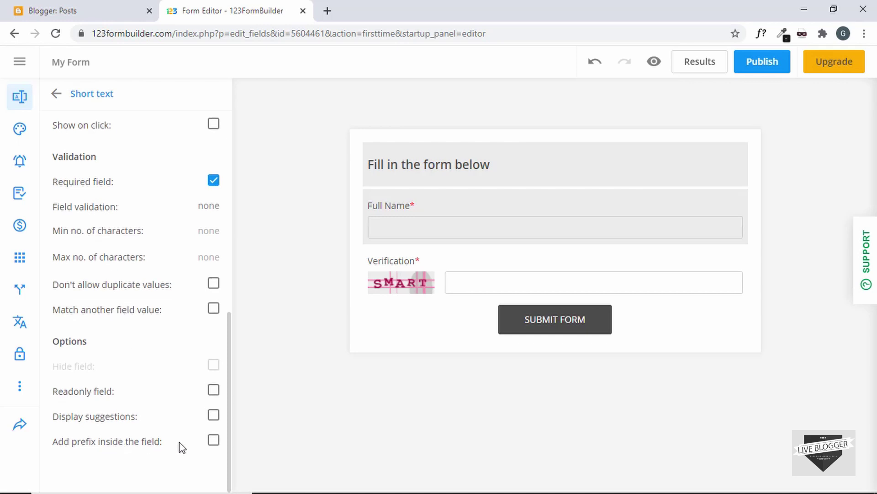
# - Try the prefix "Mr." inside the Full Name field and turn the prefix option off again
pyautogui.click(214, 441)
pyautogui.scroll(-1, 187, 455)
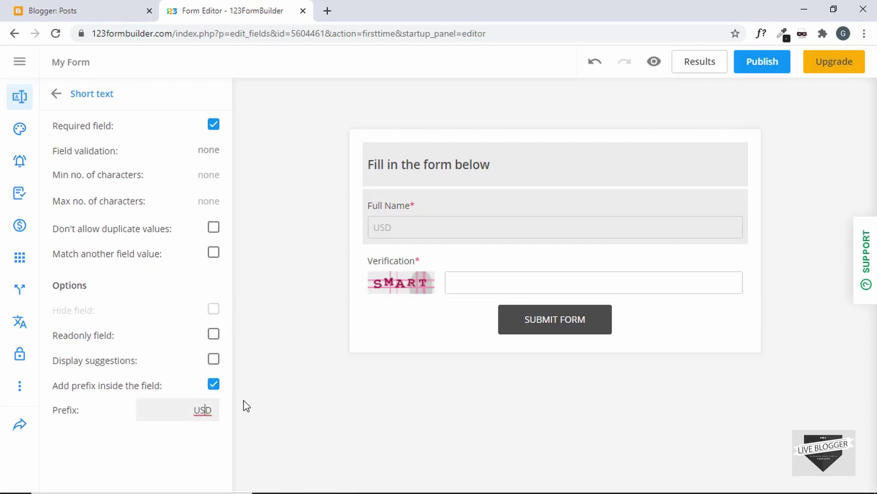
pyautogui.hotkey('ctrl', 'a')
pyautogui.write('Mr')
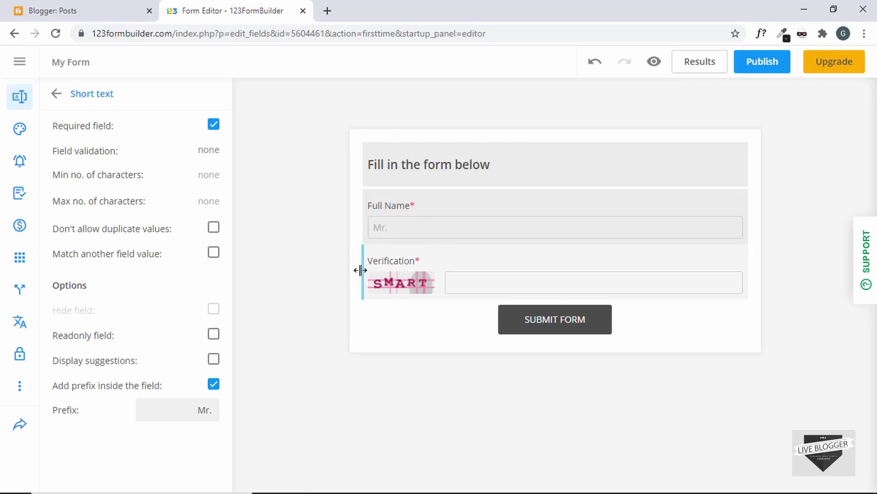
pyautogui.click(213, 384)
# - Try to add a File upload field from the basic fields below the Full Name field
pyautogui.click(54, 93)
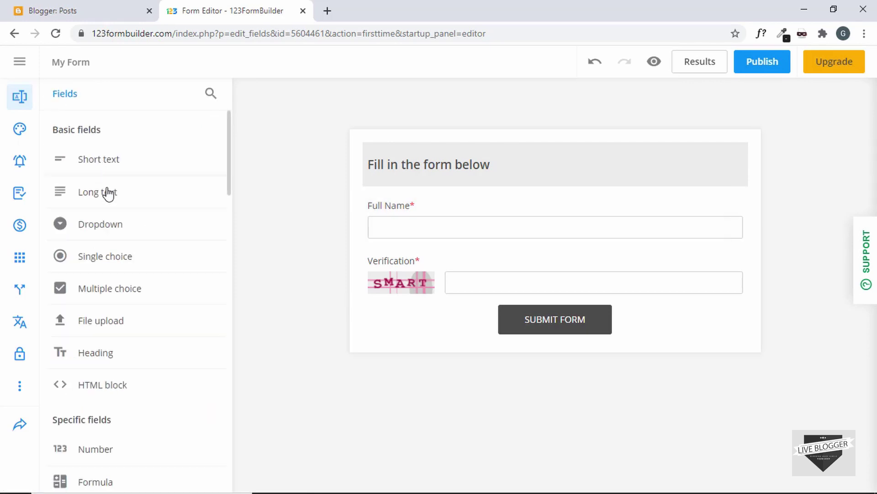
pyautogui.scroll(-1, 130, 206)
pyautogui.scroll(1, 129, 206)
pyautogui.scroll(-1, 114, 332)
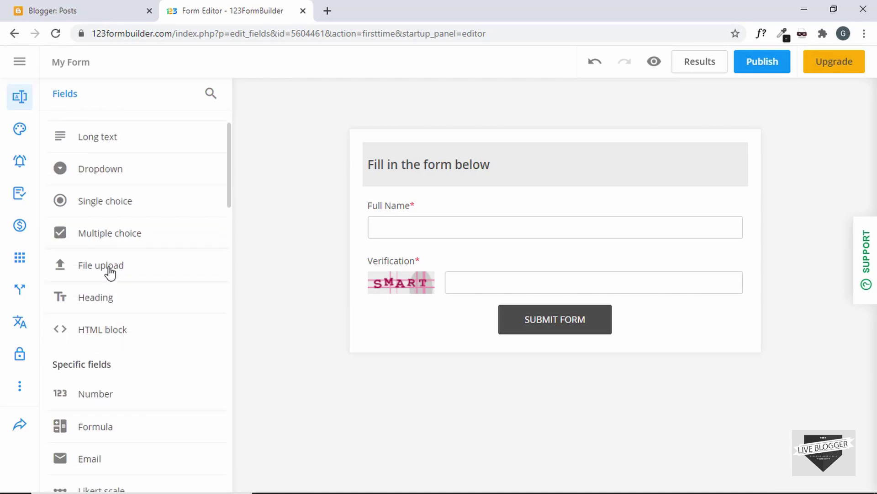
pyautogui.moveTo(109, 271); pyautogui.dragTo(463, 241)
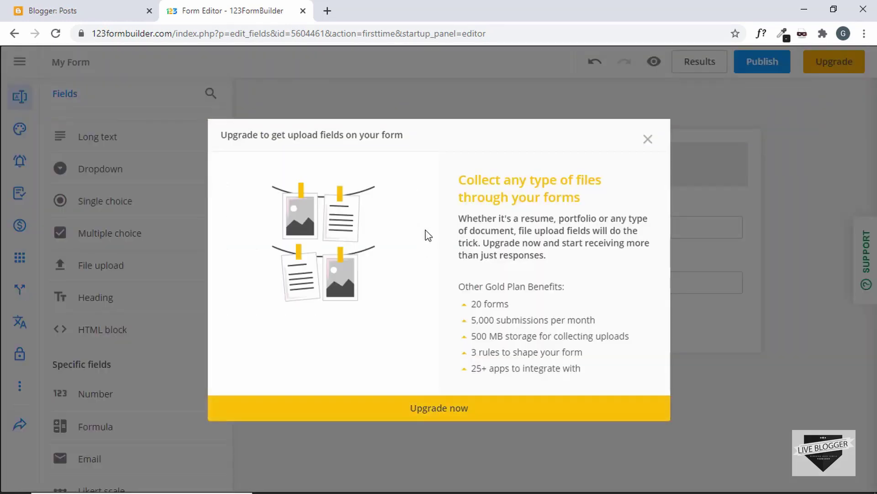
pyautogui.click(649, 140)
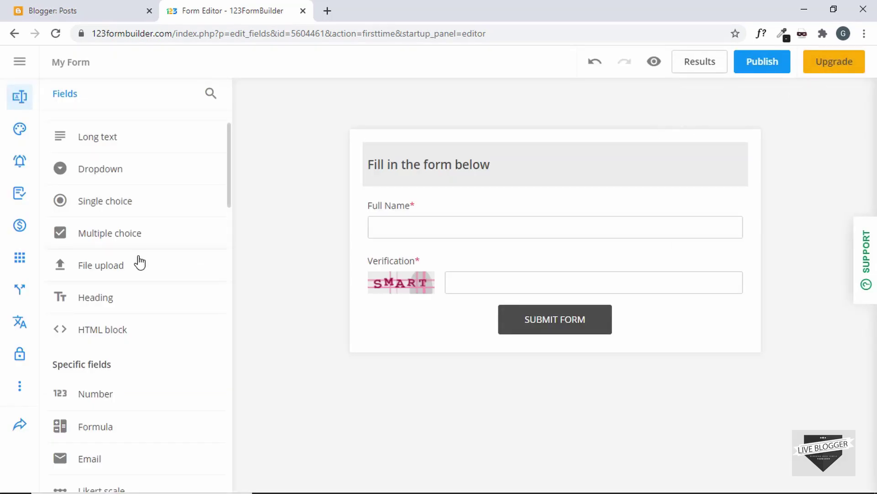
pyautogui.scroll(-3, 137, 290)
pyautogui.scroll(1, 136, 291)
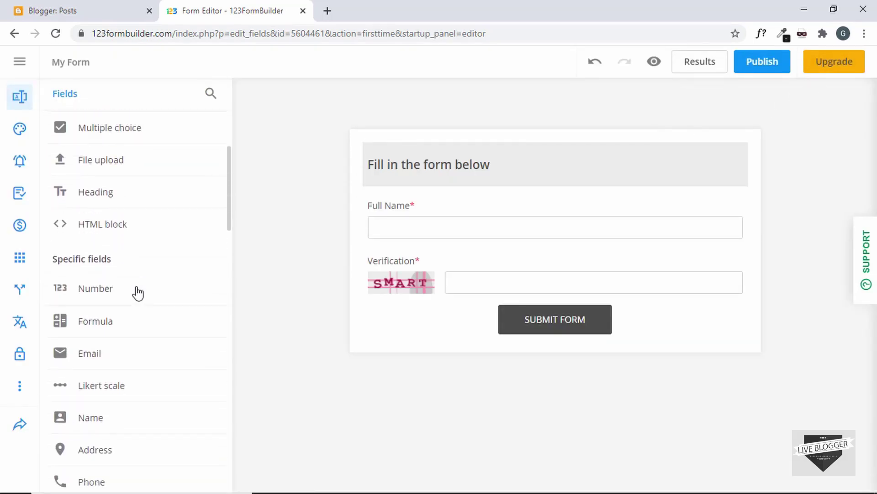
pyautogui.scroll(-1, 135, 291)
pyautogui.scroll(4, 136, 290)
# - Narrow the Full Name field to half the form's width and place a second Short text field beside it
pyautogui.click(755, 222)
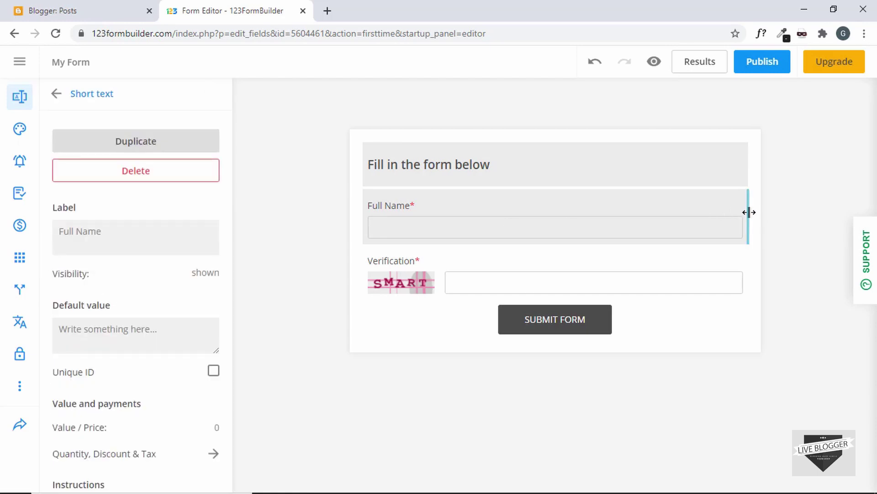
pyautogui.moveTo(749, 212); pyautogui.dragTo(550, 218)
pyautogui.click(57, 97)
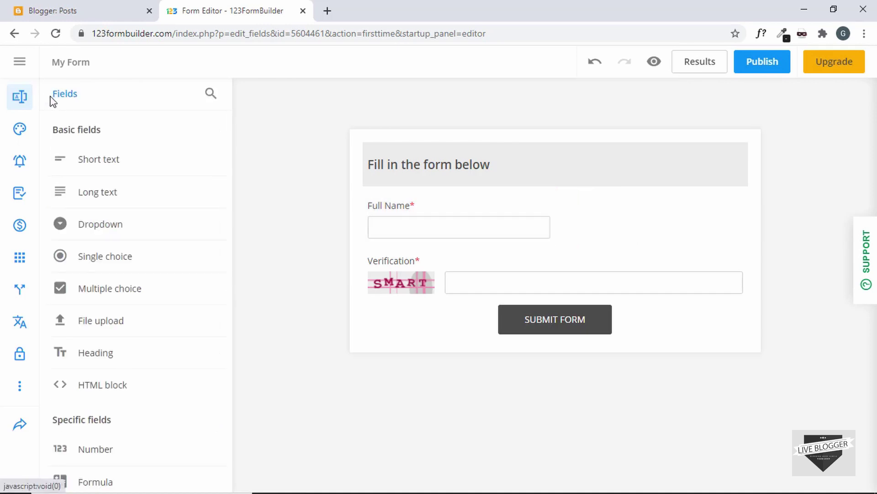
pyautogui.moveTo(114, 165); pyautogui.dragTo(611, 232)
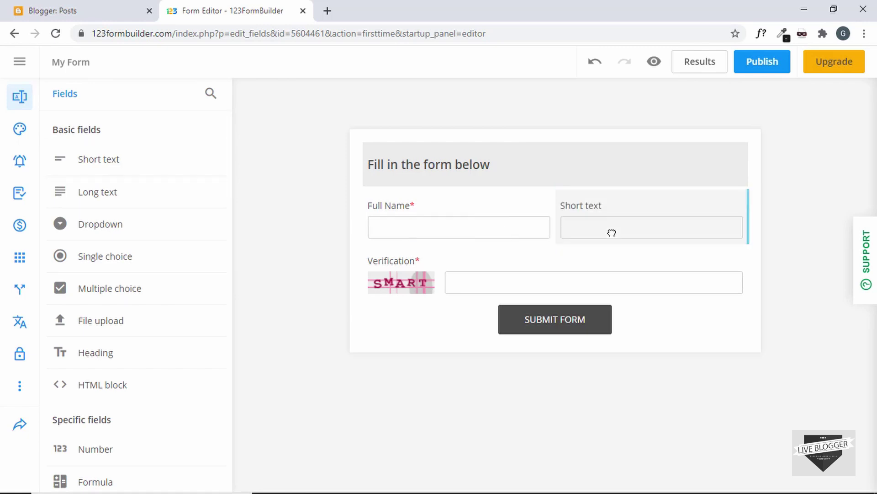
pyautogui.click(484, 225)
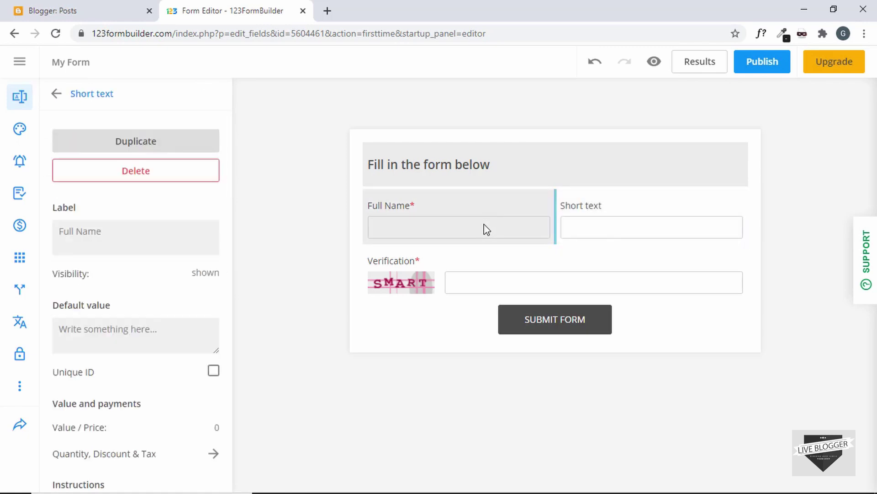
# - Delete the Short text and Full Name fields from the form
pyautogui.click(612, 208)
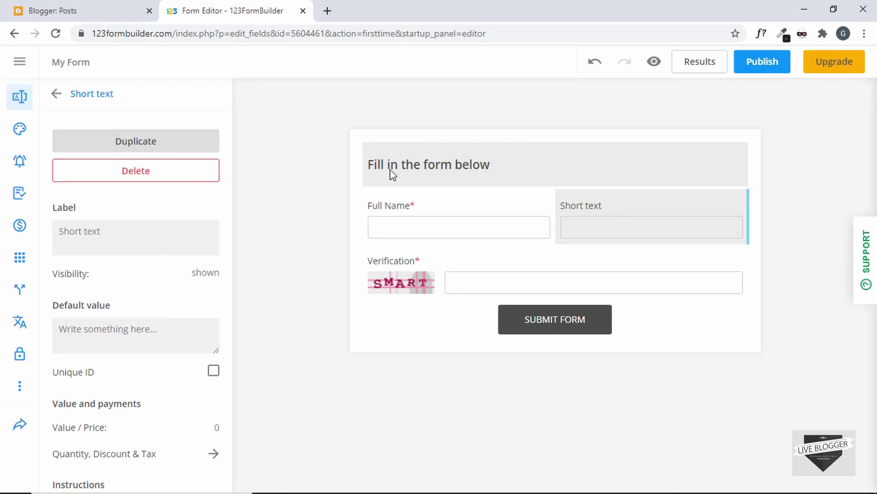
pyautogui.click(144, 174)
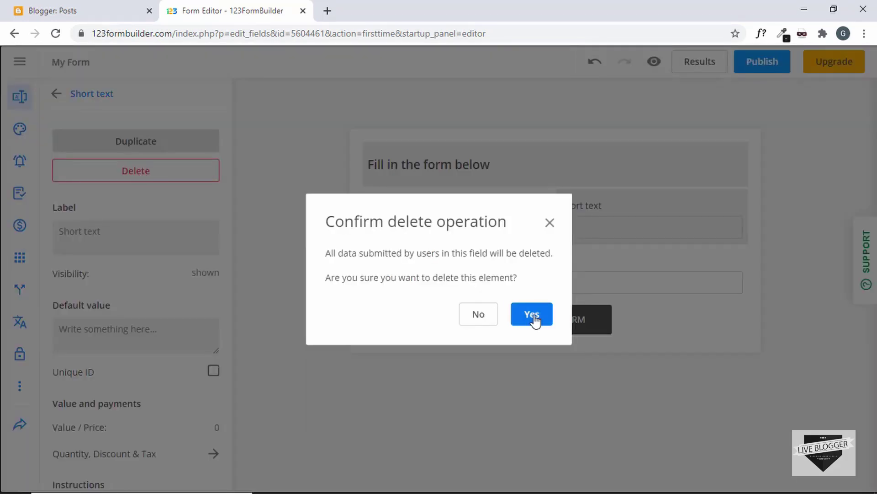
pyautogui.click(532, 315)
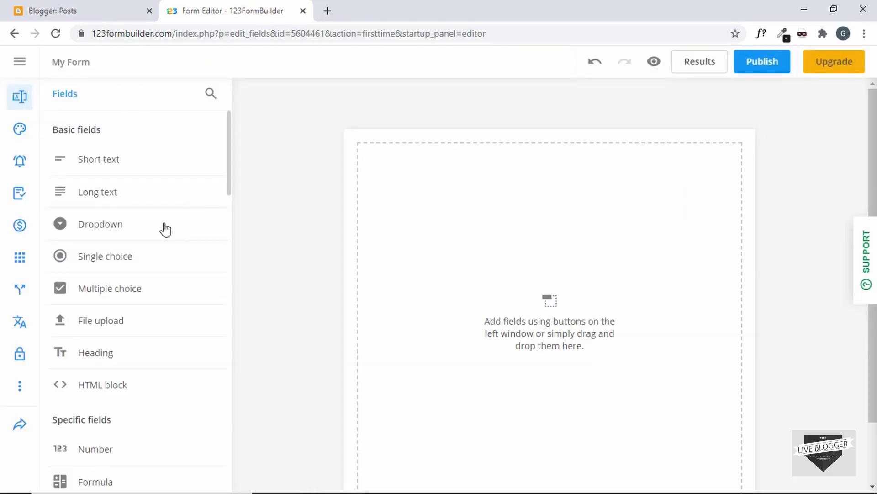
# - Add a Name field with first and last name below the form header and an Email field beneath it
pyautogui.scroll(-6, 166, 229)
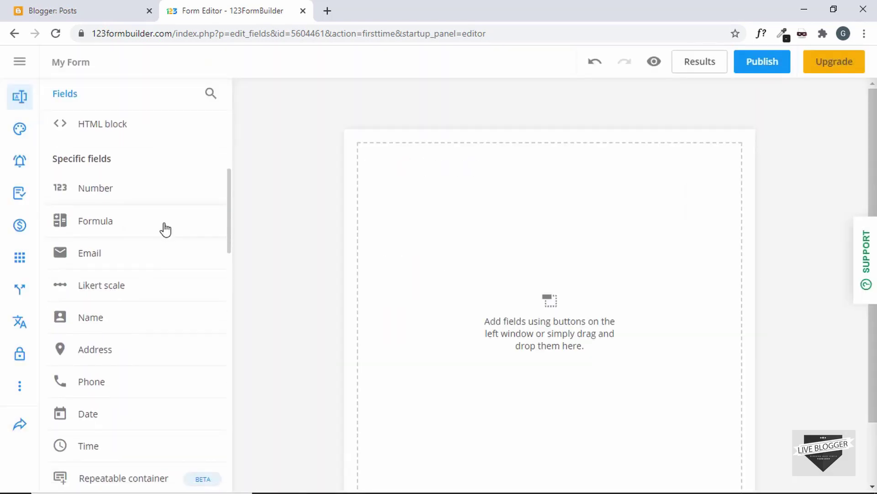
pyautogui.scroll(-1, 162, 229)
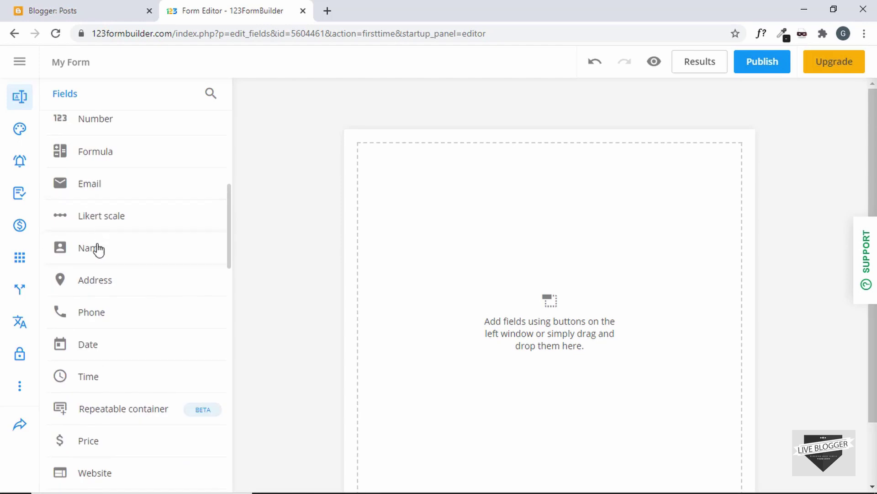
pyautogui.moveTo(101, 259); pyautogui.dragTo(511, 192)
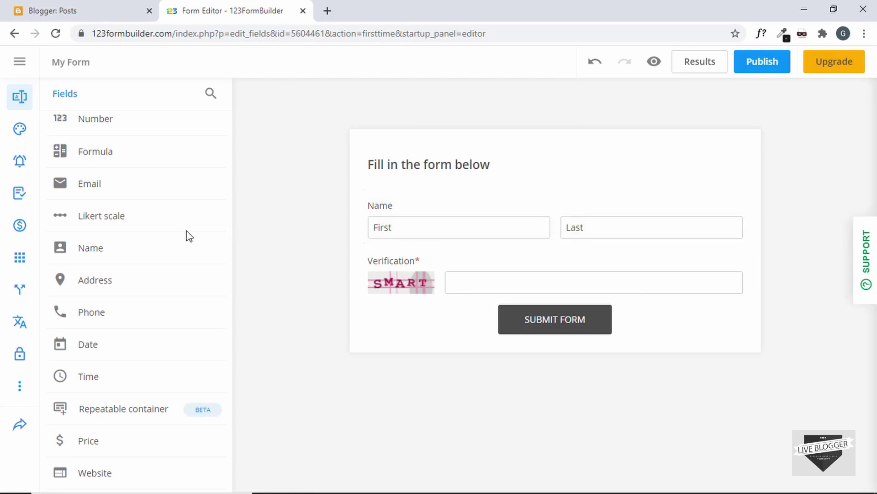
pyautogui.scroll(2, 103, 266)
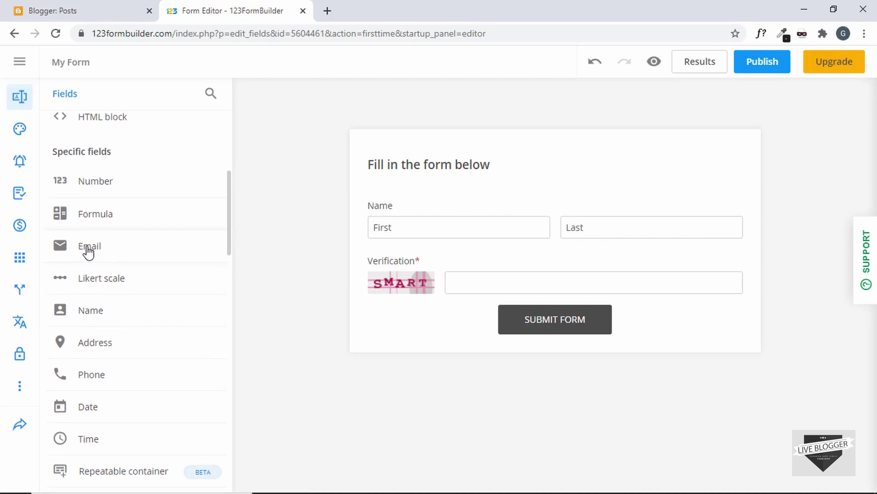
pyautogui.moveTo(88, 251); pyautogui.dragTo(475, 236)
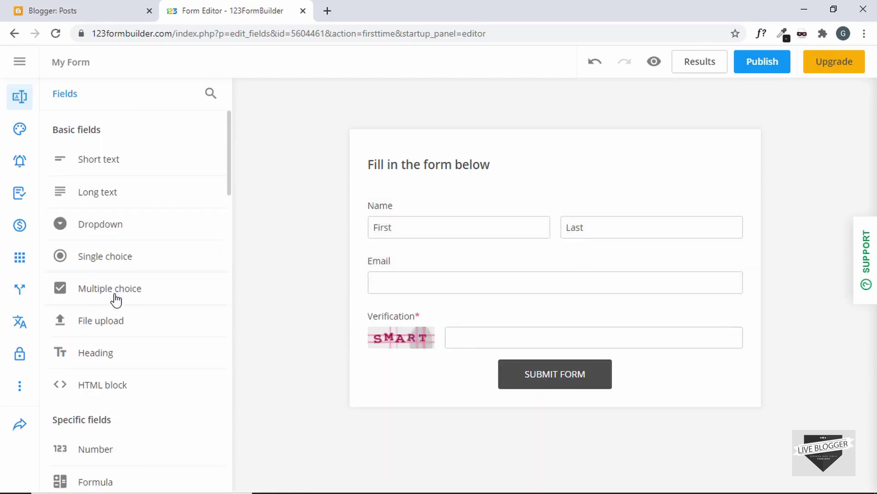
# - Add a Multiple choice field below the Email field and label it "I use"
pyautogui.moveTo(116, 299); pyautogui.dragTo(446, 306)
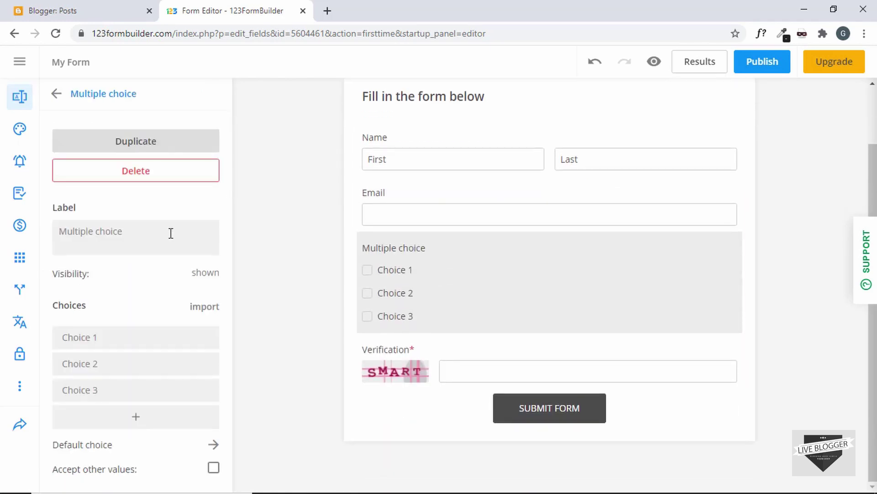
pyautogui.click(171, 233)
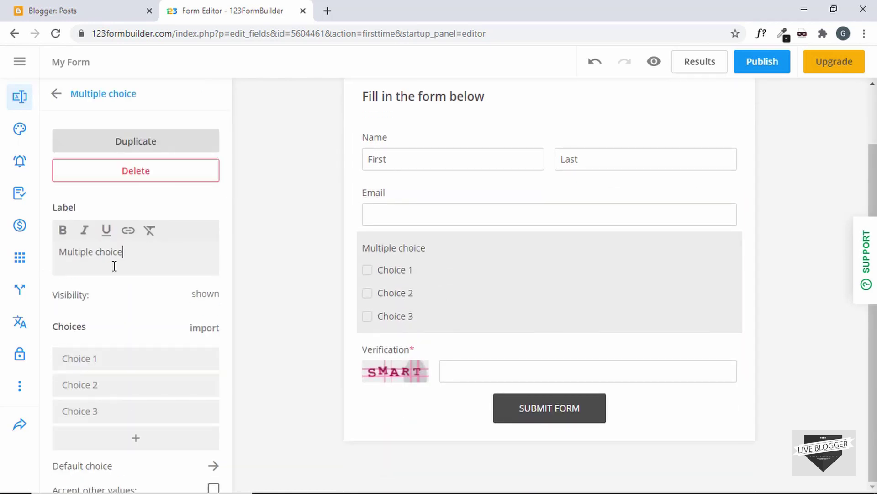
pyautogui.hotkey('ctrl', 'a')
pyautogui.press('BackSpace')
pyautogui.write('I Us')
pyautogui.write('se')
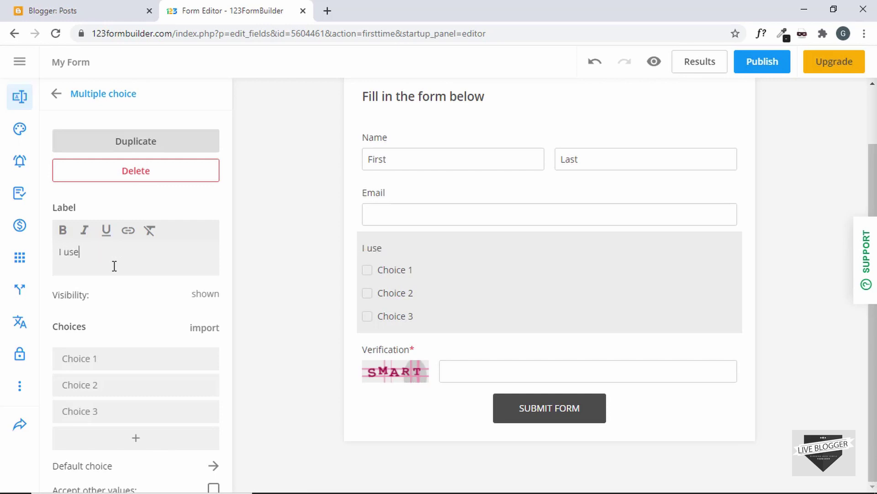
# - Replace the choices of the "I use" field with Blogger, WordPress and Wix by importing them as a list
pyautogui.click(112, 338)
pyautogui.moveTo(114, 338); pyautogui.dragTo(62, 350)
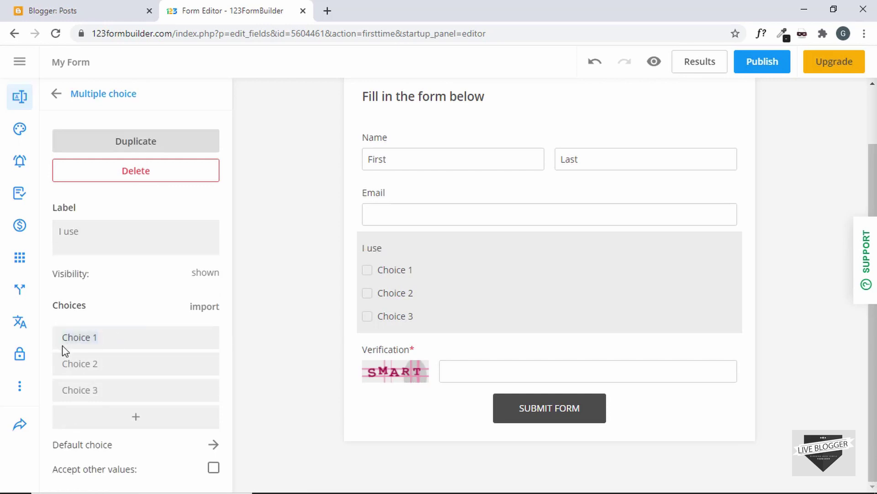
pyautogui.click(122, 366)
pyautogui.click(203, 310)
pyautogui.moveTo(341, 221); pyautogui.dragTo(259, 183)
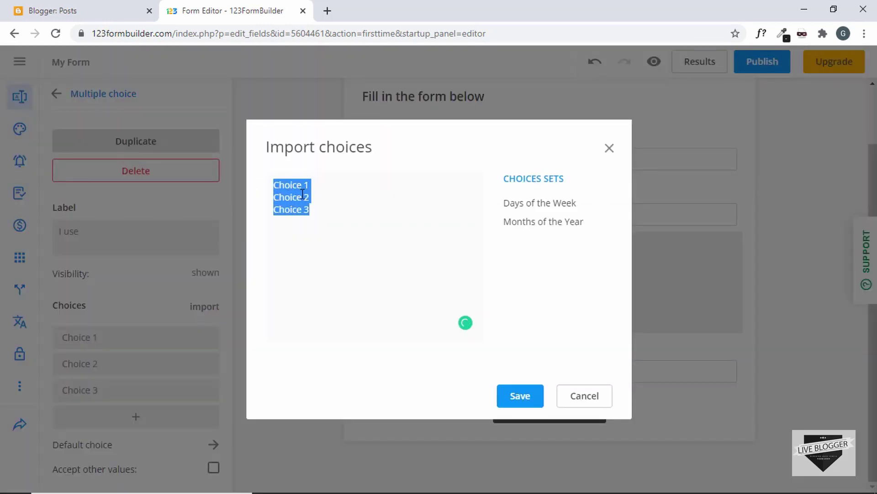
pyautogui.press('Delete')
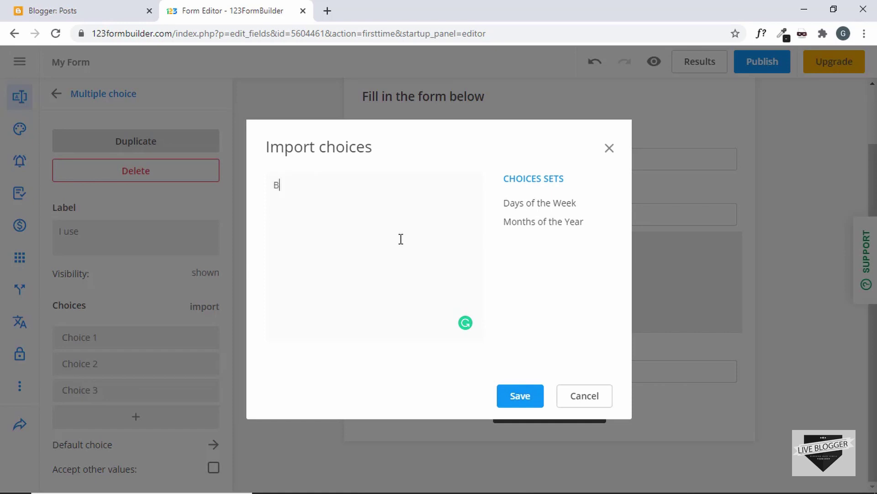
pyautogui.write('Blogger')
pyautogui.press('Return')
pyautogui.write('WordPress')
pyautogui.press('Return')
pyautogui.write('W')
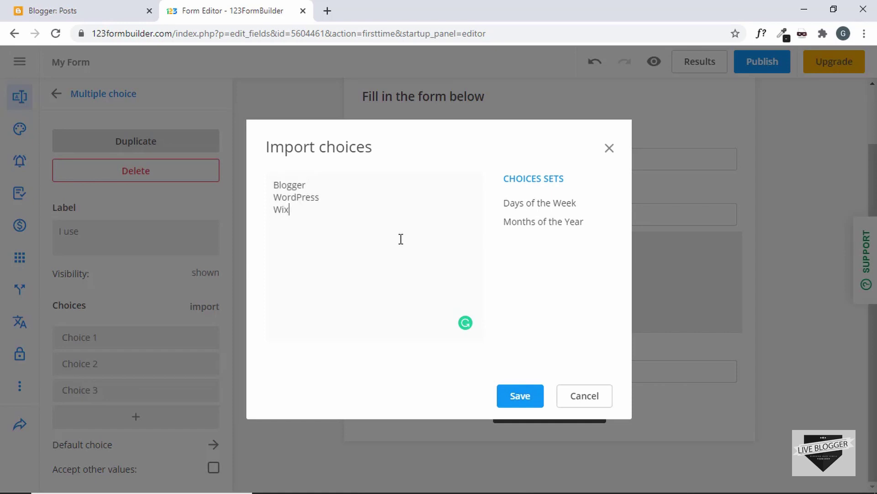
pyautogui.click(511, 397)
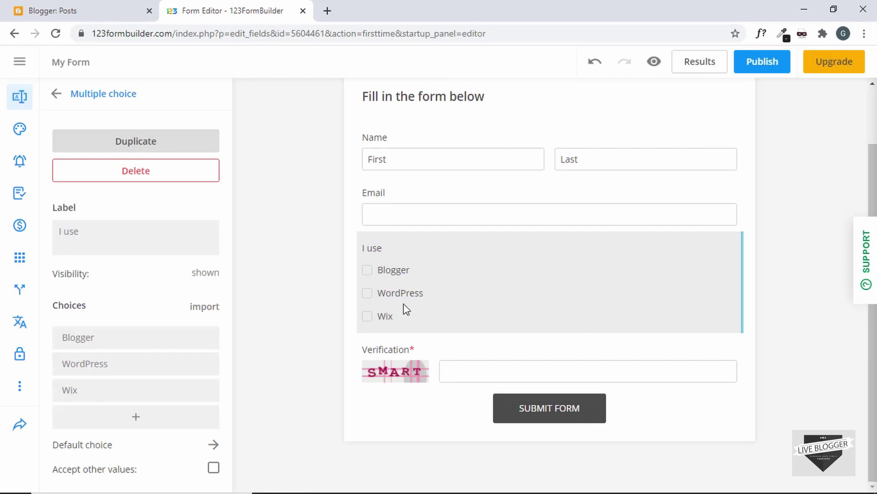
# - Add a Long text field between the "I use" choices and the verification field
pyautogui.click(307, 292)
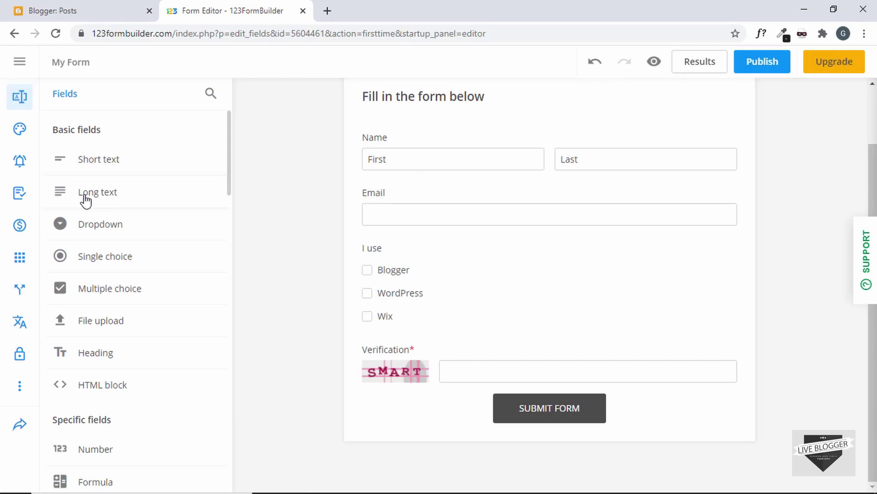
pyautogui.moveTo(85, 200); pyautogui.dragTo(428, 326)
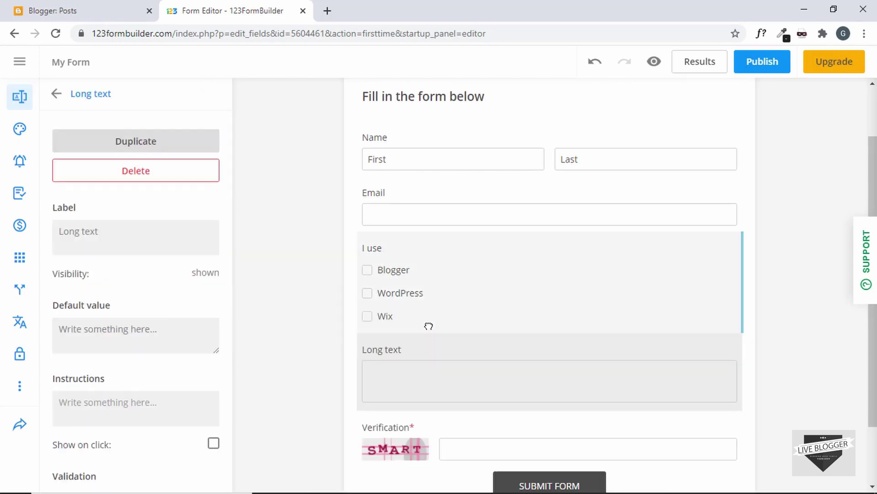
pyautogui.scroll(-2, 428, 326)
pyautogui.click(288, 283)
# - Add a Star rating field from the specific fields below the Long text field
pyautogui.scroll(-1, 133, 238)
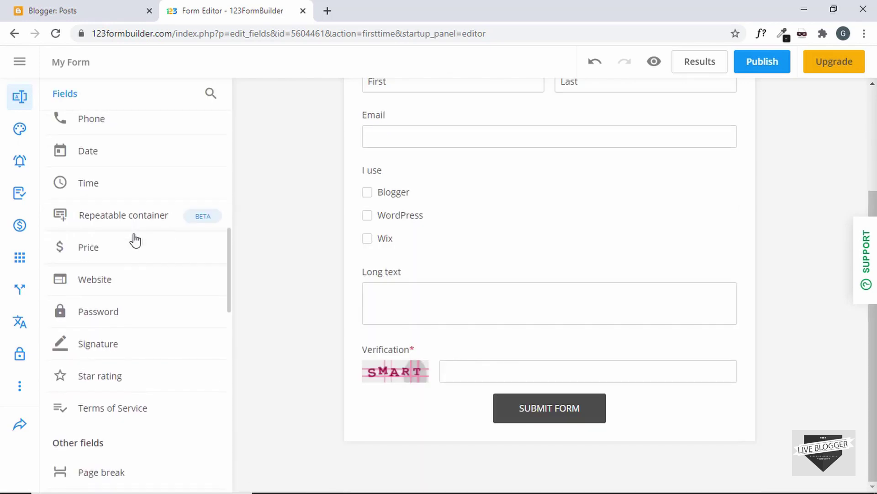
pyautogui.scroll(-2, 135, 240)
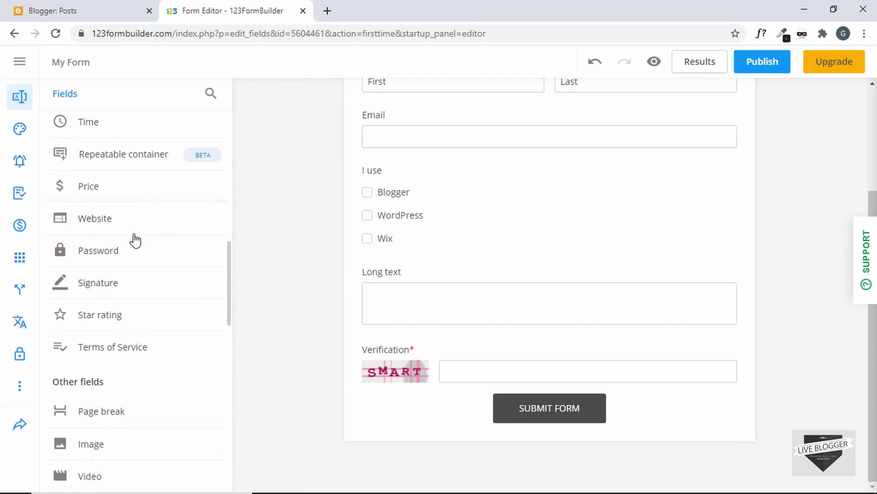
pyautogui.scroll(-2, 134, 239)
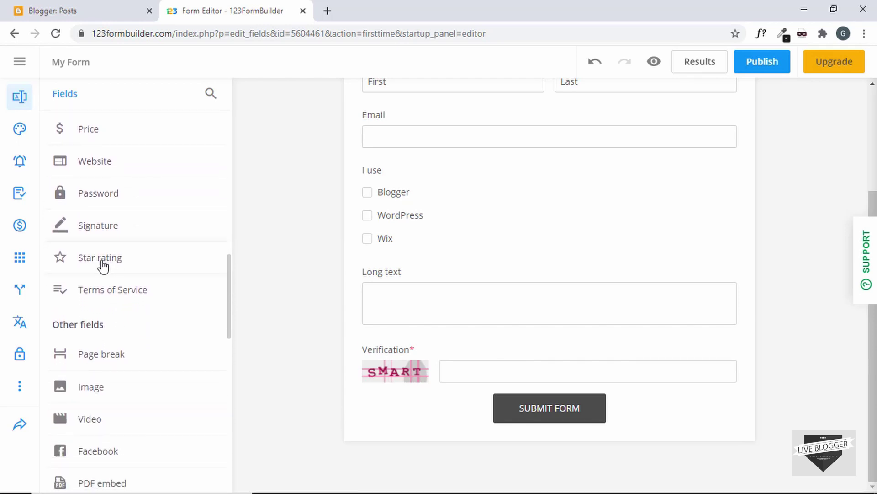
pyautogui.moveTo(104, 265); pyautogui.dragTo(361, 333)
pyautogui.moveTo(421, 344); pyautogui.dragTo(480, 330)
# - Change the Star rating field's label to "How do you rate our services?"
pyautogui.click(131, 242)
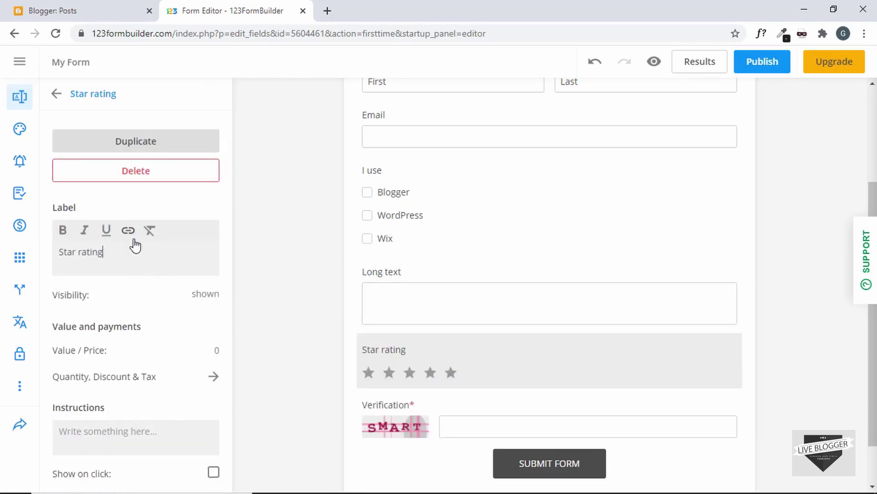
pyautogui.hotkey('ctrl', 'a')
pyautogui.press('BackSpace')
pyautogui.write('Ho')
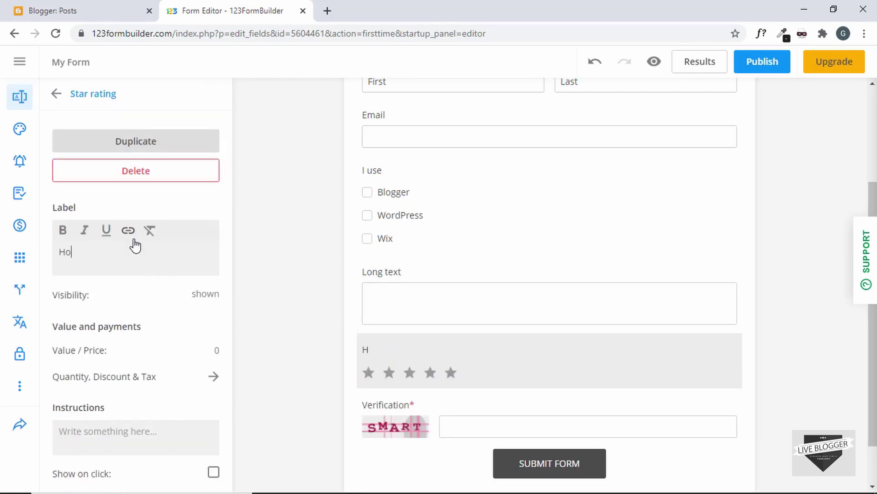
pyautogui.write('w do you ra')
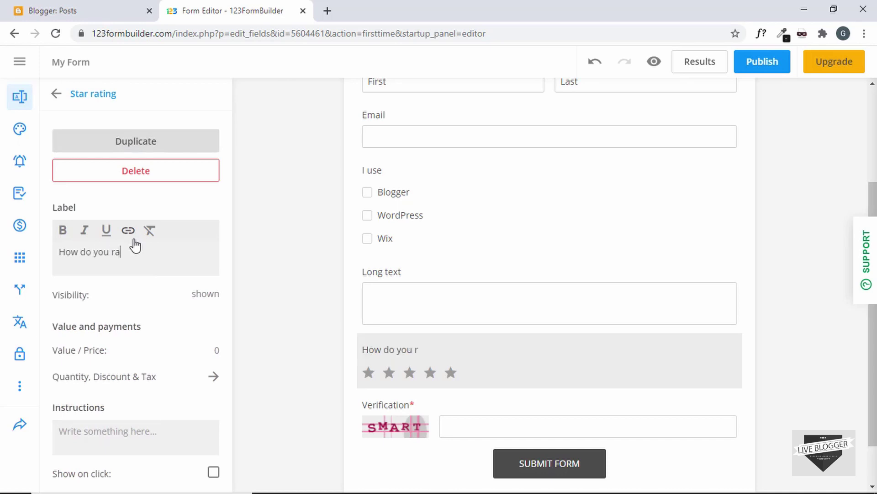
pyautogui.write('tte')
pyautogui.write('e our services?')
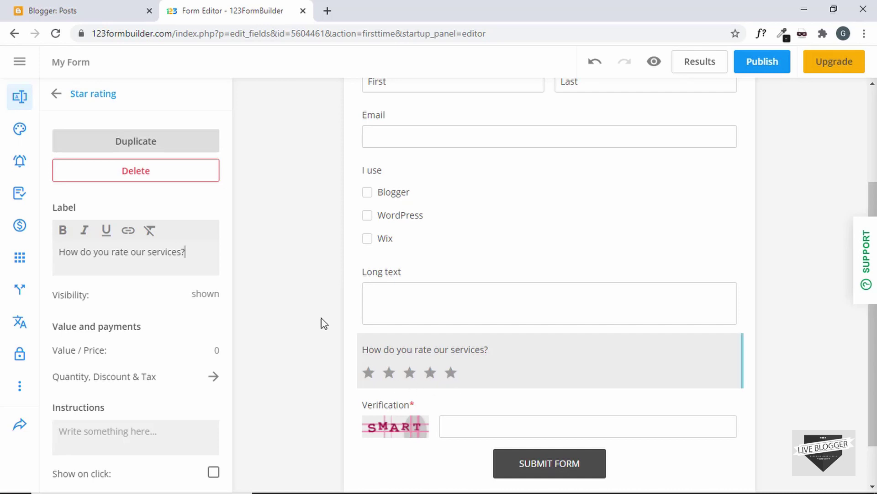
# - Examine the validation and display options of the star rating field, including its number of stars
pyautogui.scroll(-2, 131, 288)
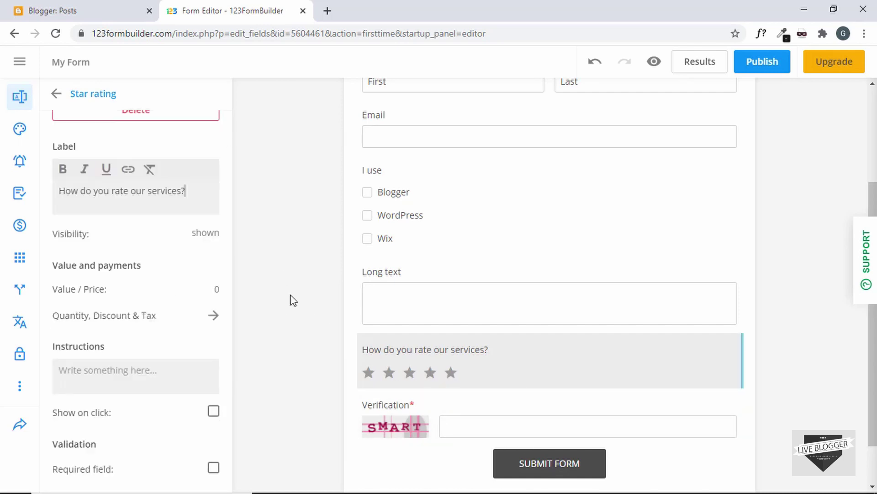
pyautogui.scroll(-5, 144, 280)
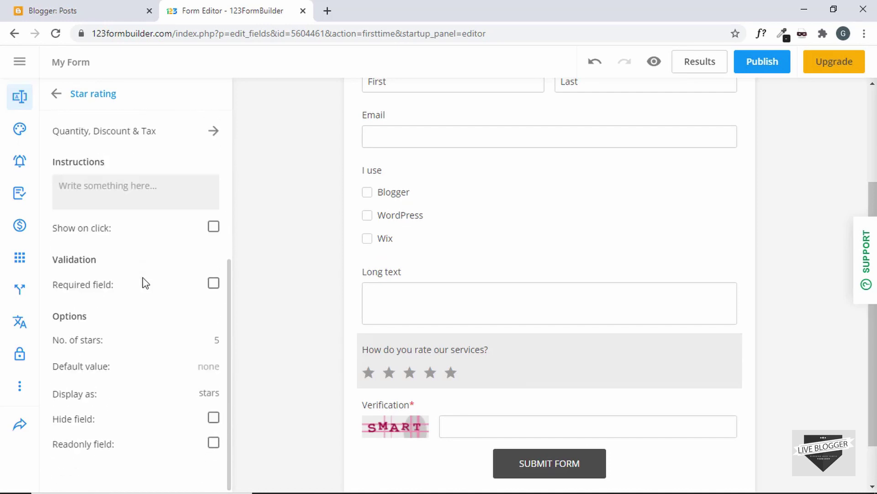
pyautogui.moveTo(118, 372)
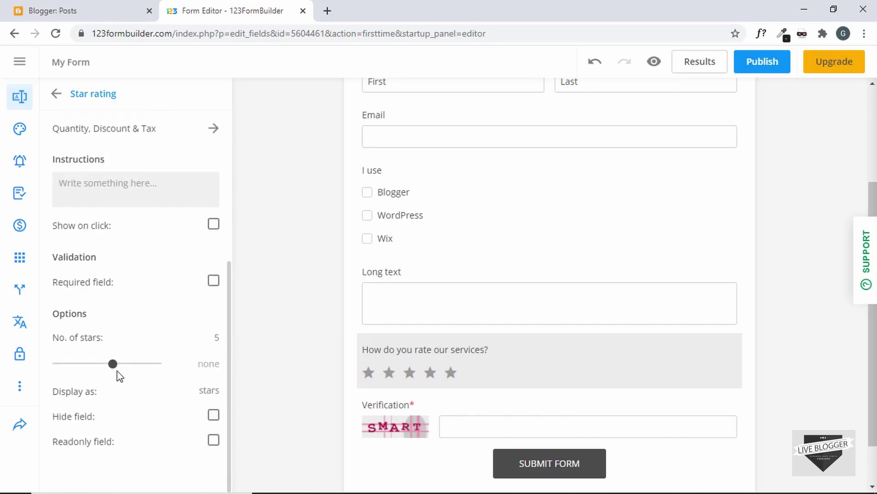
pyautogui.scroll(2, 118, 372)
pyautogui.press('Escape')
# - Add a Terms of Service field between the star rating and the verification field
pyautogui.scroll(-3, 114, 212)
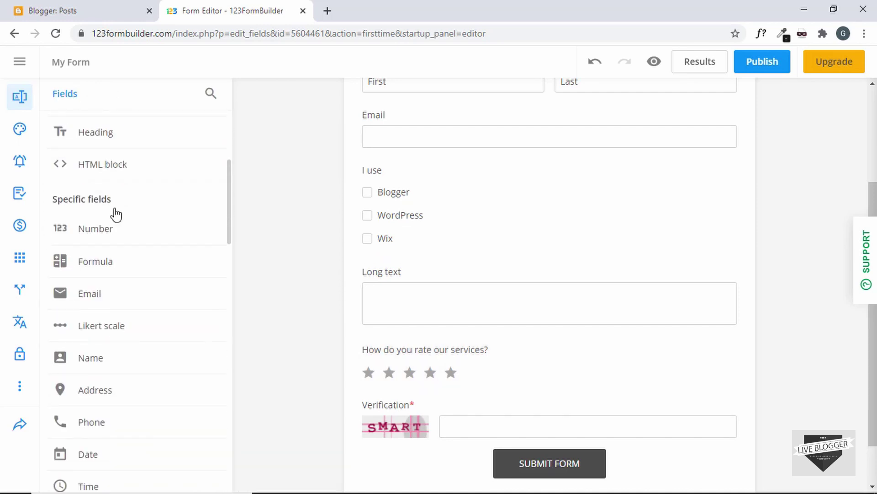
pyautogui.scroll(-9, 115, 213)
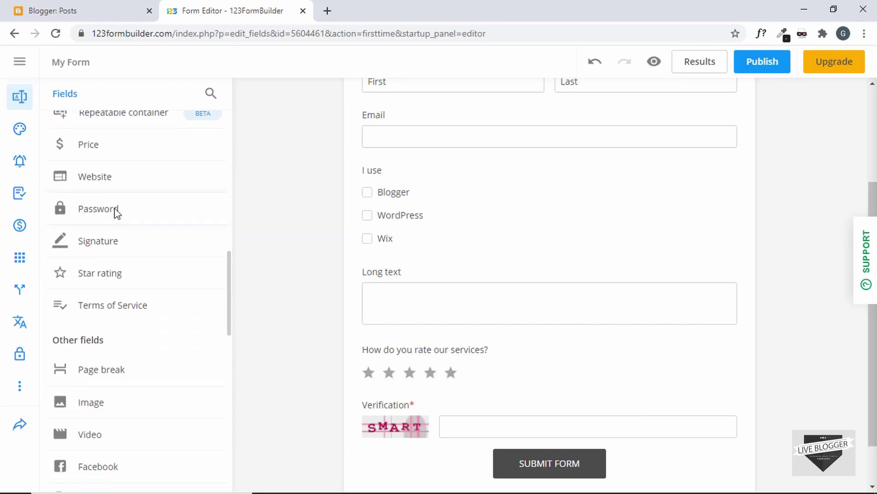
pyautogui.scroll(-1, 116, 213)
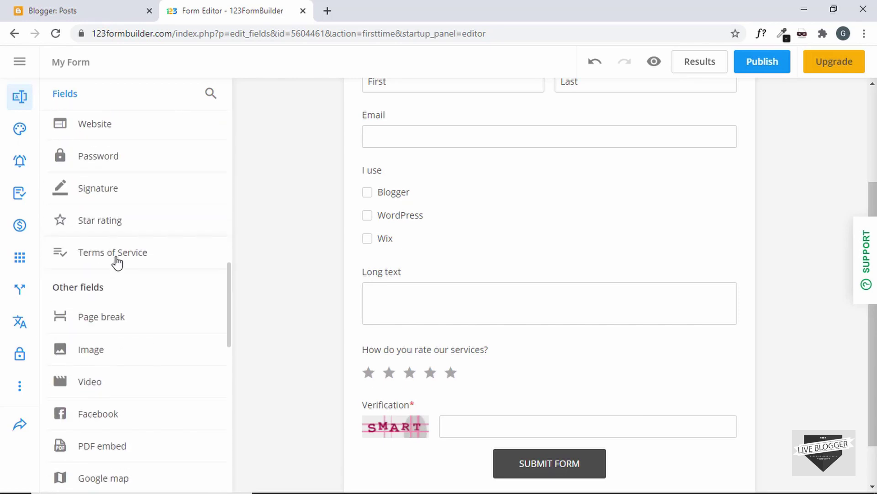
pyautogui.moveTo(117, 264); pyautogui.dragTo(480, 383)
pyautogui.scroll(-3, 410, 318)
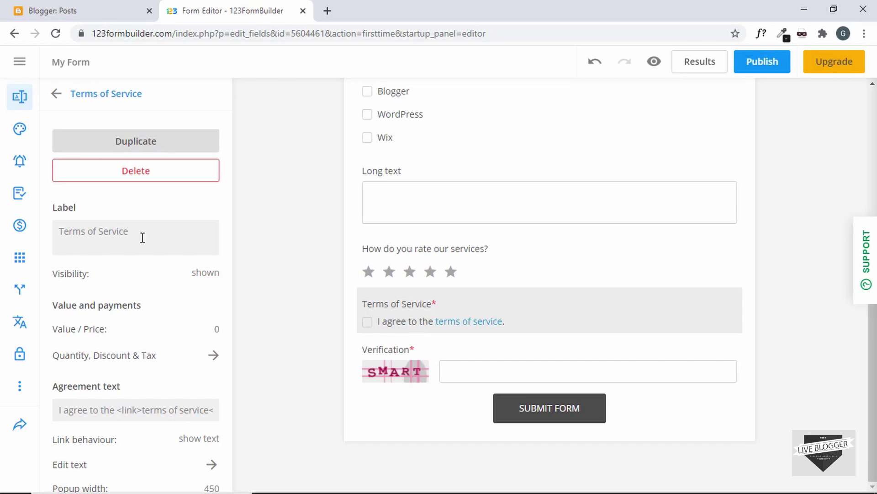
# - Examine the Terms of Service field's agreement text, link behaviour, popup size, validation and default options
pyautogui.scroll(-4, 149, 256)
pyautogui.click(98, 242)
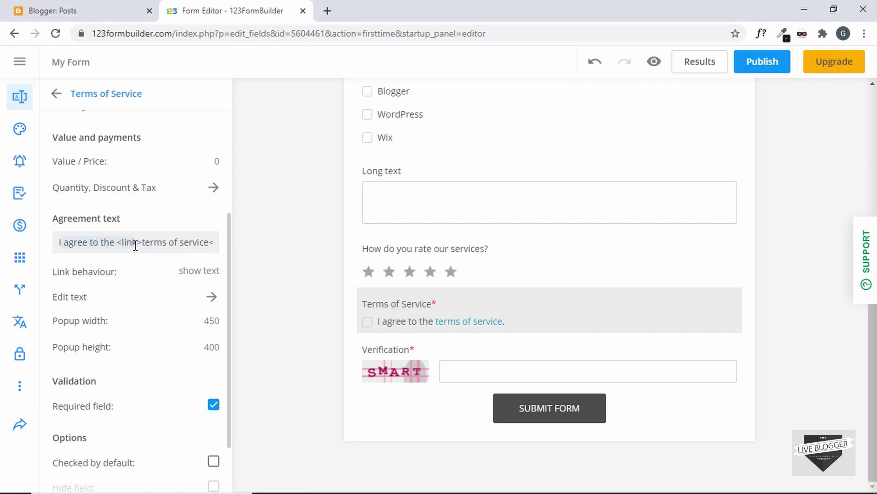
pyautogui.click(60, 245)
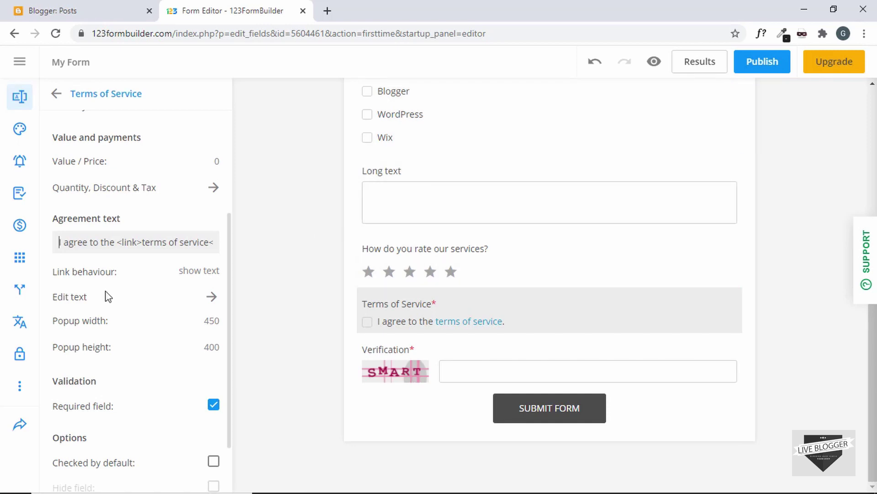
pyautogui.scroll(-2, 105, 251)
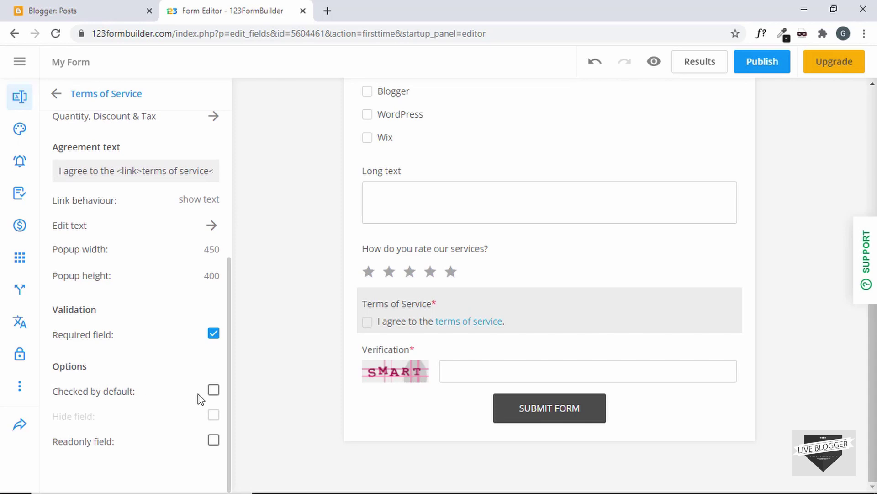
# - Try the none type on the Verification field and switch it back to Smart Captcha
pyautogui.click(288, 318)
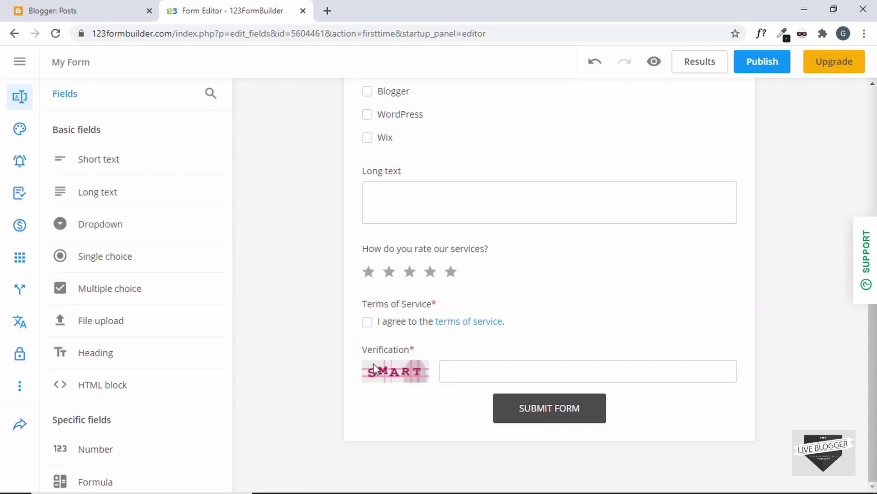
pyautogui.click(402, 352)
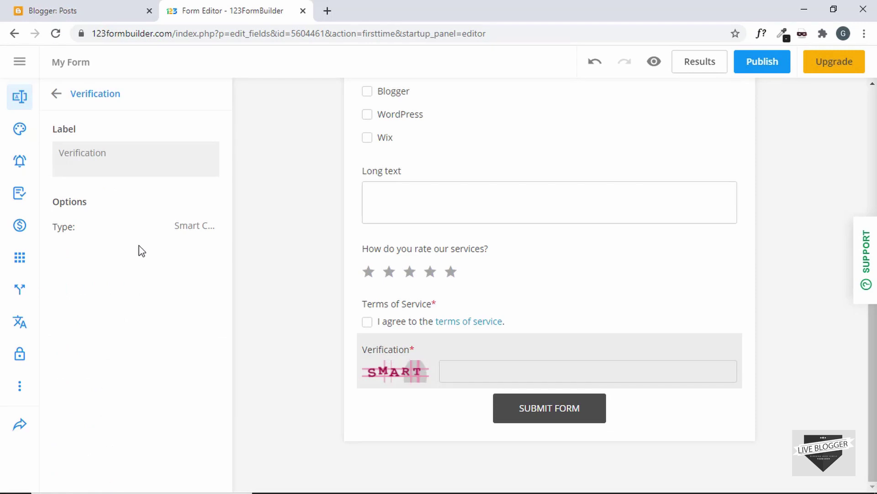
pyautogui.click(205, 227)
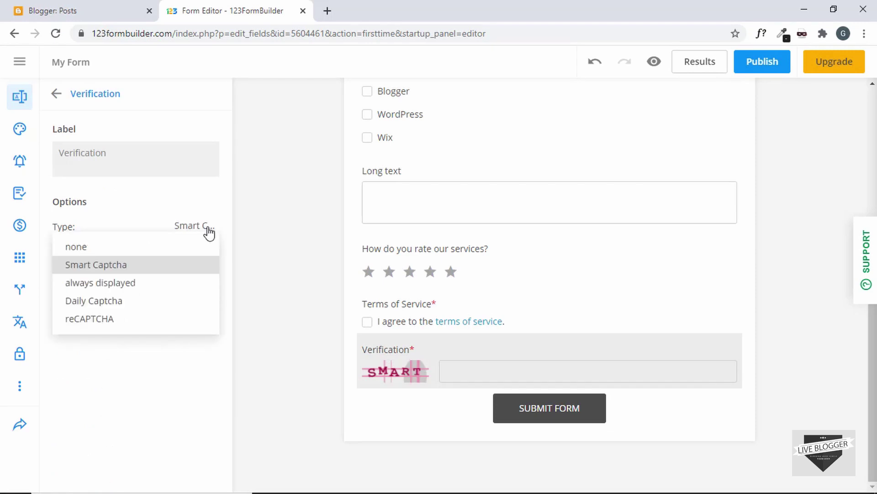
pyautogui.click(153, 249)
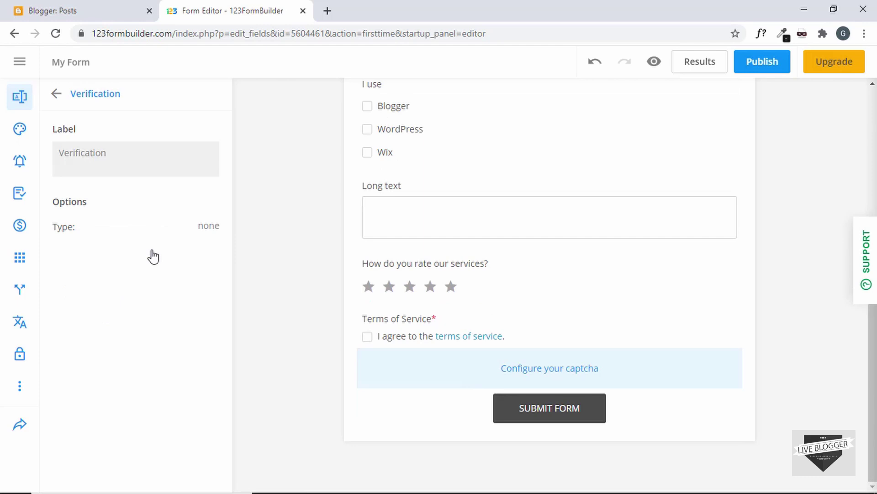
pyautogui.click(210, 229)
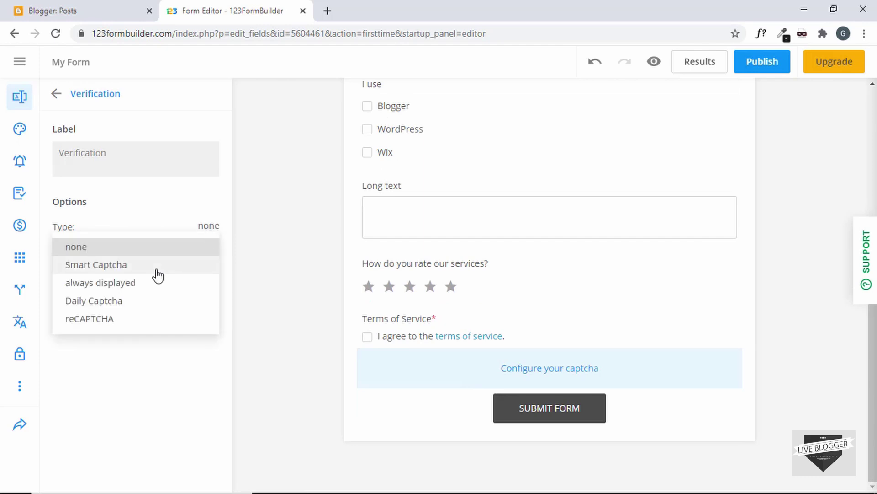
pyautogui.click(157, 270)
# - Set the Verification field's type to reCAPTCHA and tick its "I'm not a robot" box
pyautogui.click(194, 226)
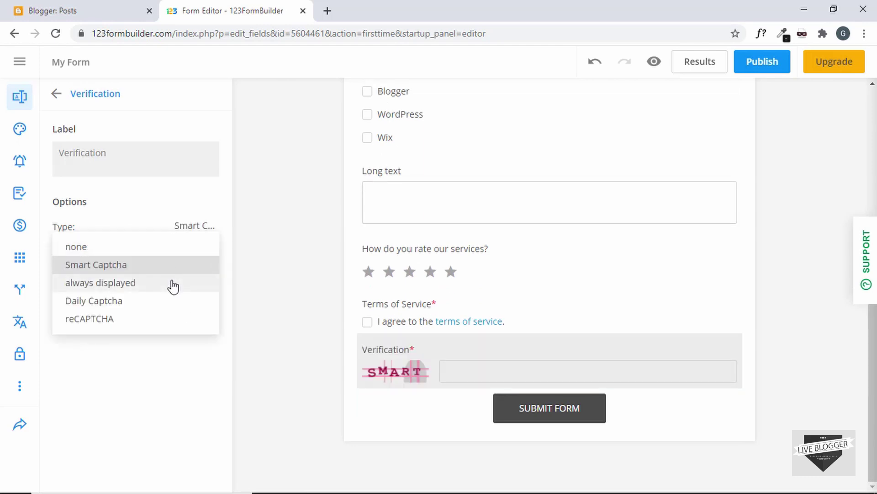
pyautogui.click(154, 324)
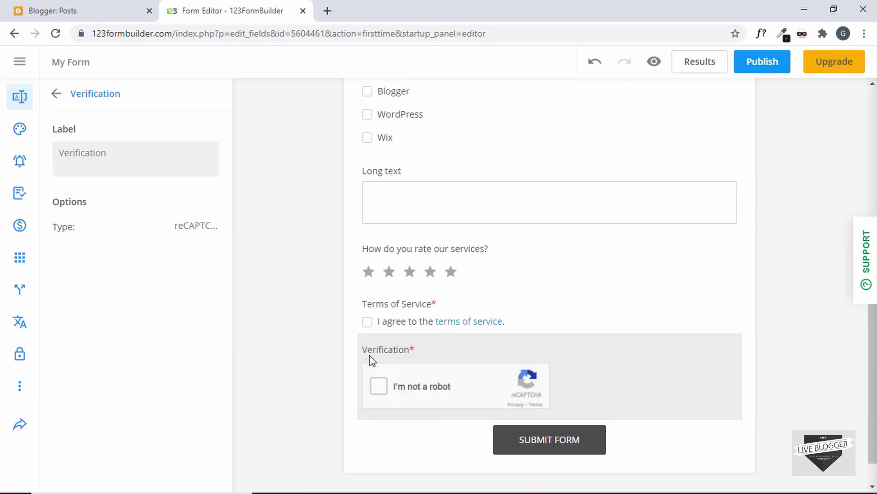
pyautogui.click(382, 387)
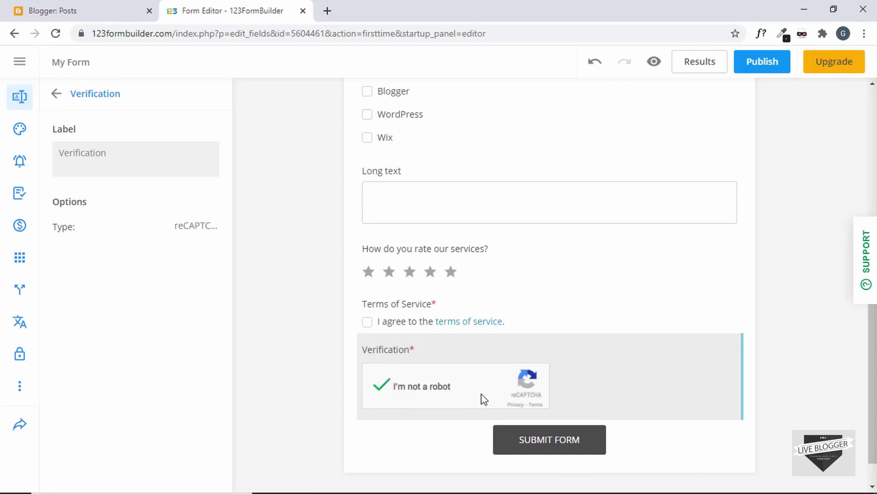
pyautogui.click(358, 286)
# - Change the Long text field's label to "Message"
pyautogui.scroll(5, 457, 320)
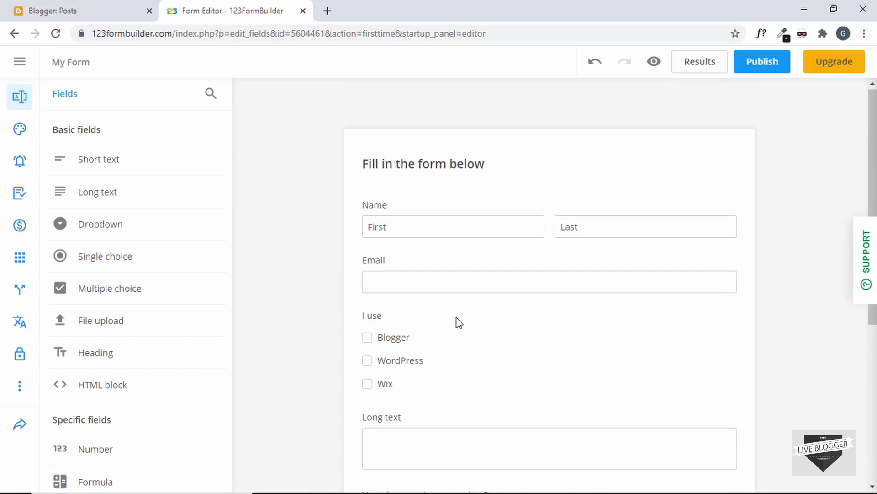
pyautogui.scroll(-2, 411, 322)
pyautogui.click(411, 327)
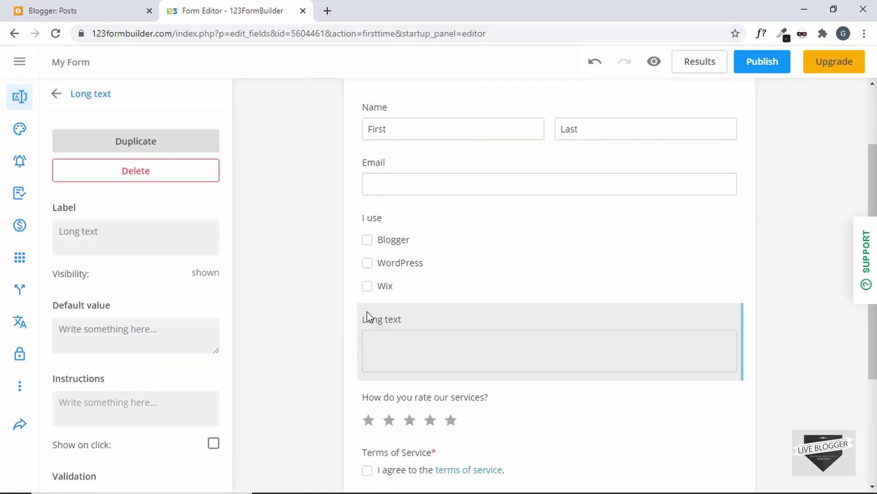
pyautogui.click(114, 238)
pyautogui.hotkey('ctrl', 'a')
pyautogui.press('BackSpace')
pyautogui.write('Message')
pyautogui.click(337, 264)
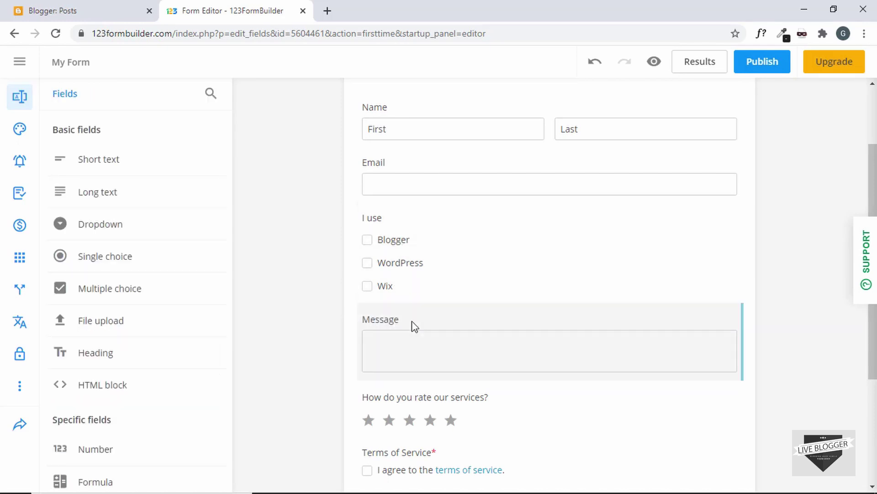
# - Make the Message and Email fields required
pyautogui.click(431, 329)
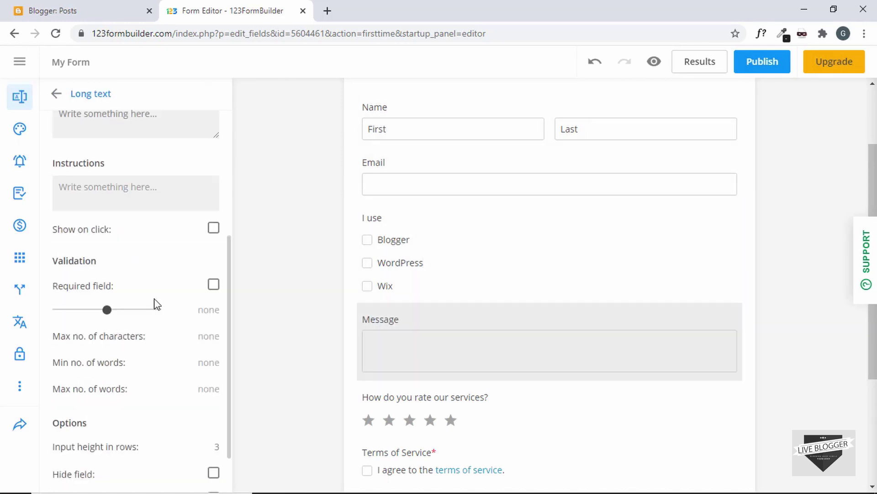
pyautogui.scroll(-1, 155, 300)
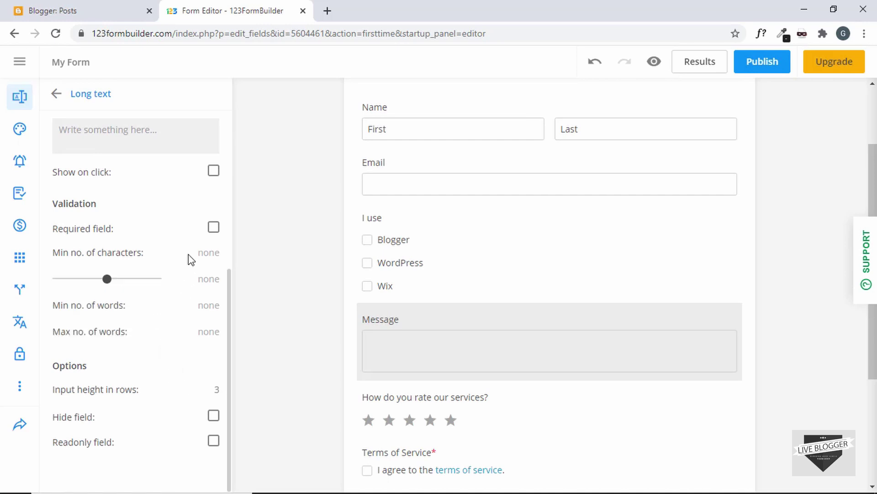
pyautogui.click(213, 229)
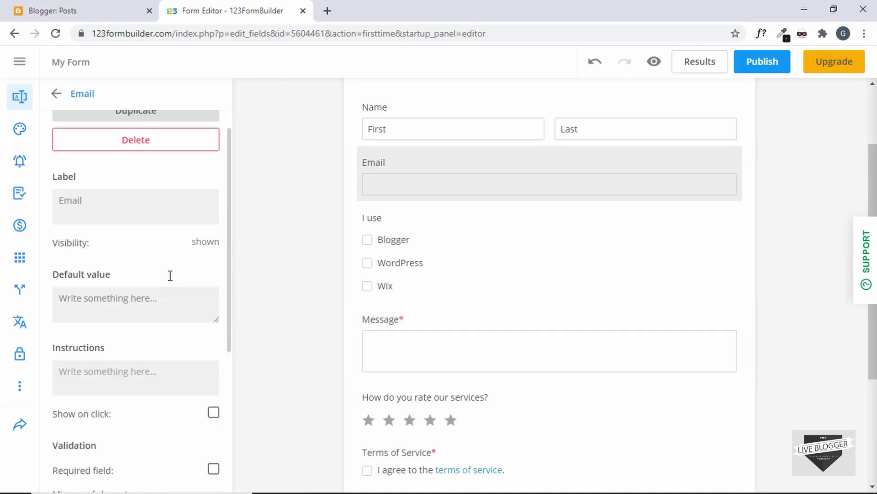
pyautogui.scroll(-3, 170, 276)
pyautogui.click(213, 308)
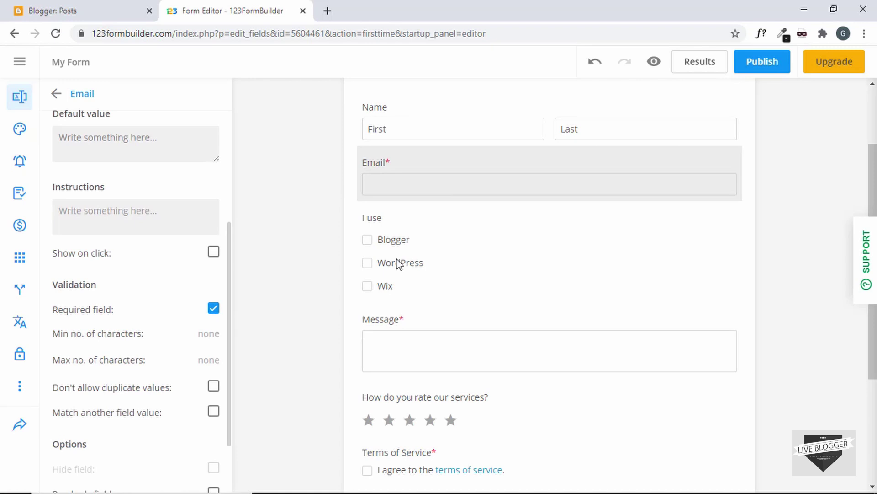
# - Make the Name field required
pyautogui.scroll(2, 397, 260)
pyautogui.click(446, 194)
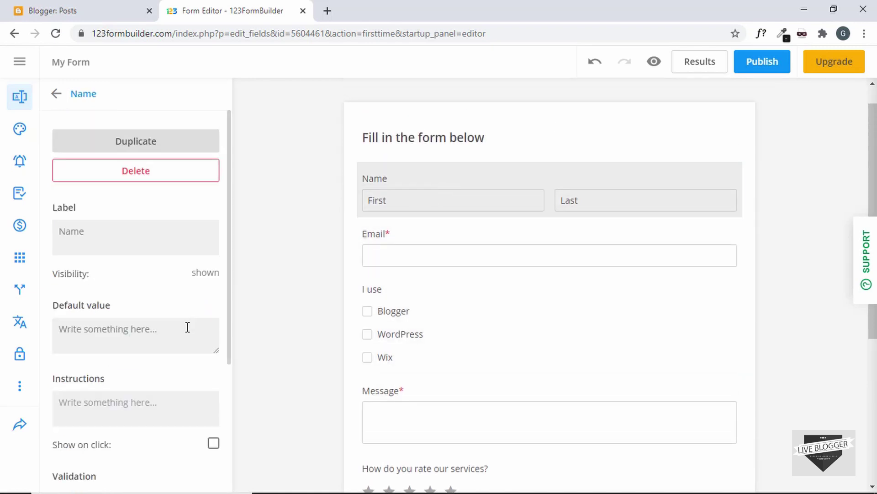
pyautogui.scroll(-2, 187, 342)
pyautogui.scroll(1, 190, 356)
pyautogui.scroll(-2, 191, 355)
pyautogui.click(214, 349)
pyautogui.click(304, 166)
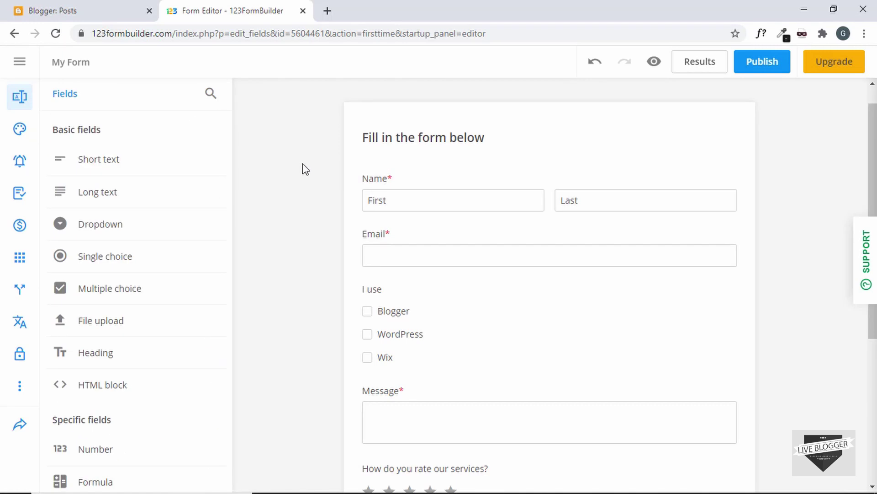
# - Review the whole form and examine the design settings, including form width, padding, background, border and instructions styling
pyautogui.scroll(-5, 429, 229)
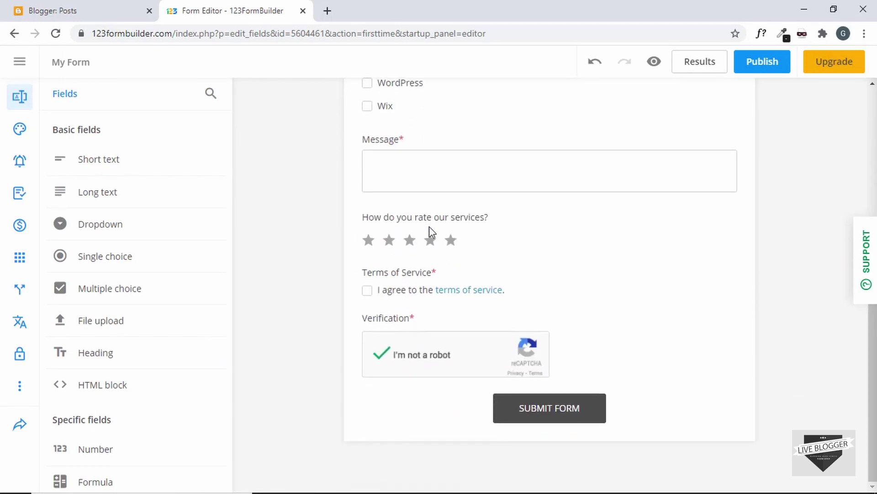
pyautogui.scroll(6, 429, 226)
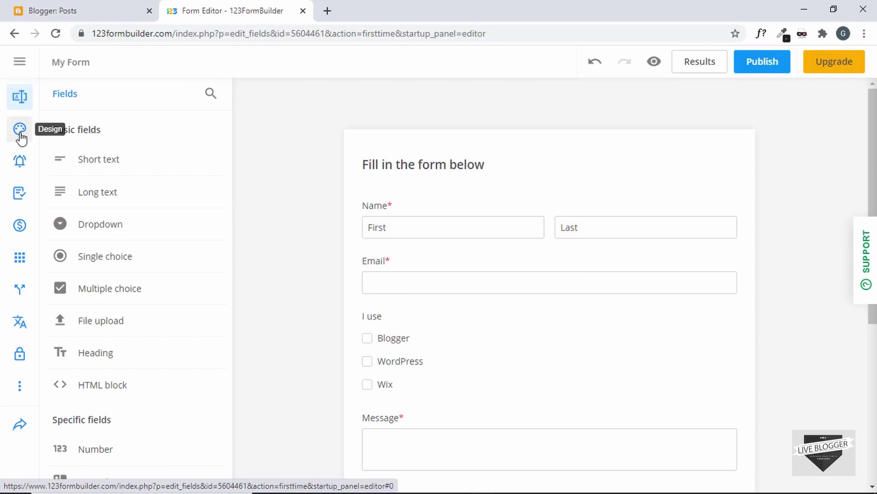
pyautogui.click(20, 133)
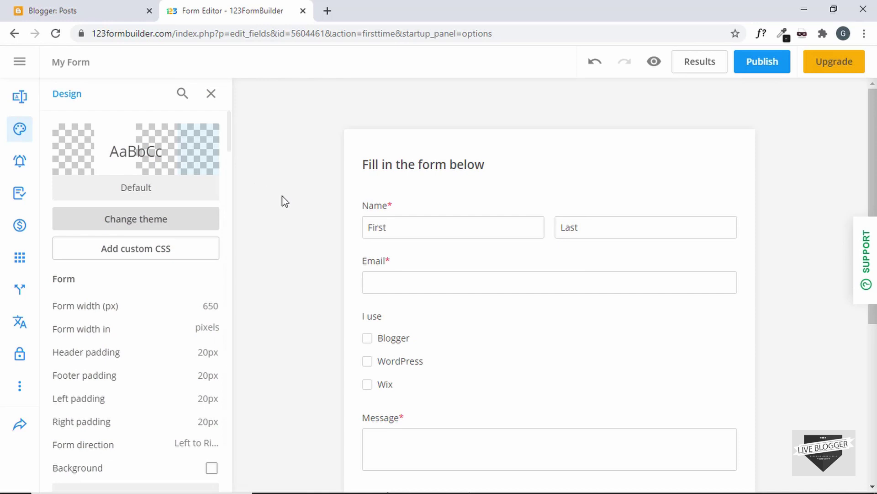
pyautogui.scroll(-3, 195, 155)
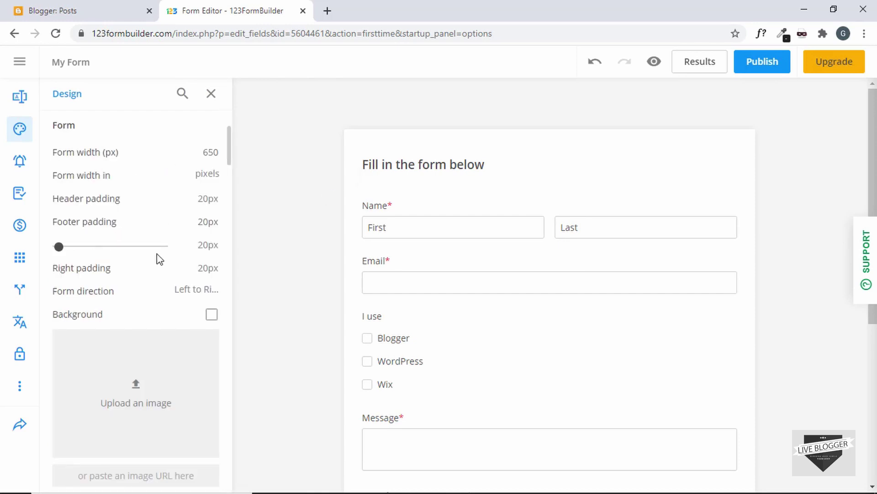
pyautogui.scroll(-4, 178, 286)
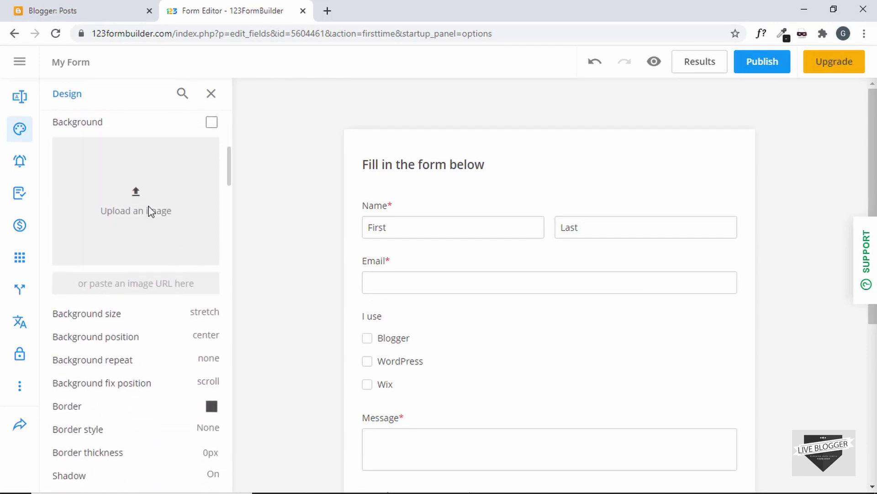
pyautogui.scroll(-15, 151, 211)
pyautogui.scroll(-9, 156, 254)
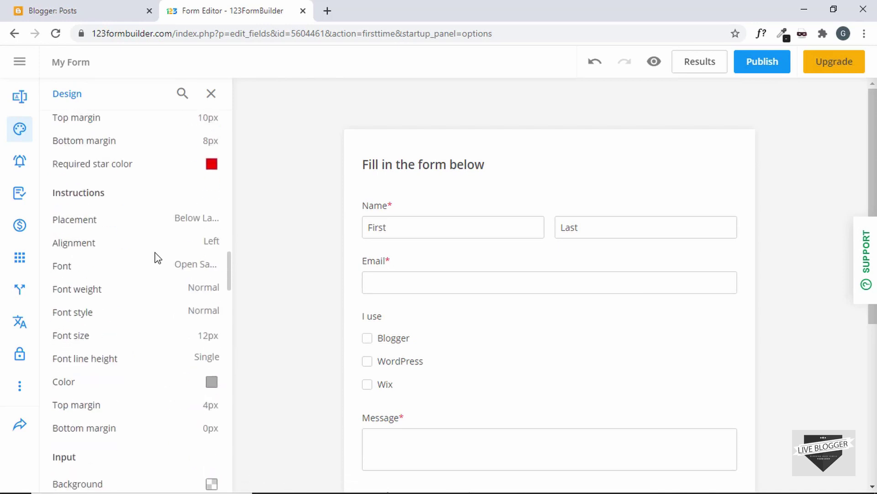
pyautogui.scroll(13, 156, 256)
pyautogui.scroll(10, 157, 257)
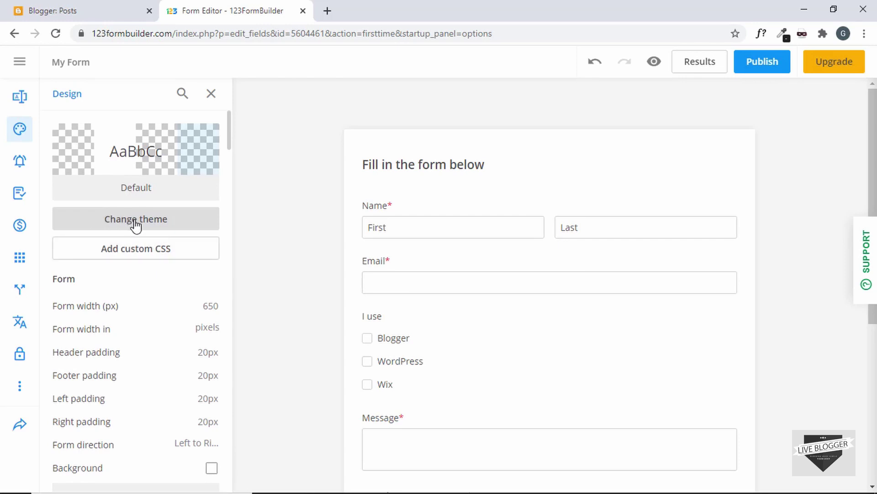
# - Try the All-stars, Bricks, Bubbles and Cinematograph themes on the form
pyautogui.click(152, 225)
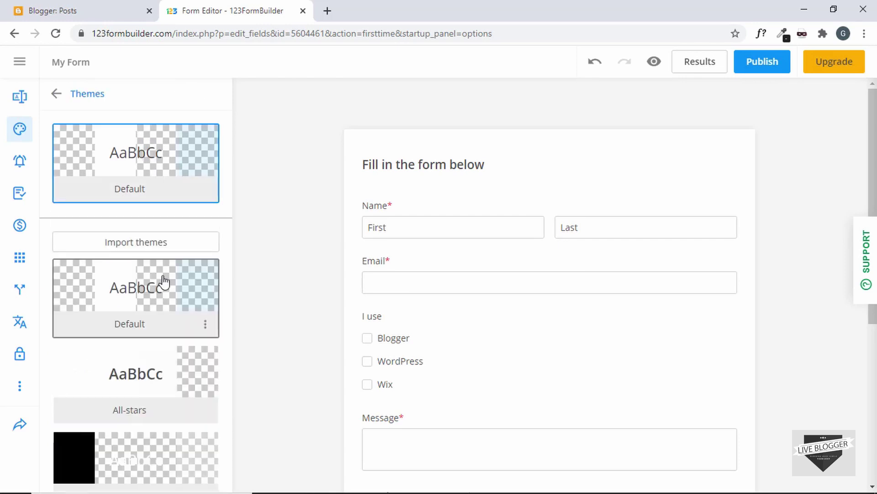
pyautogui.scroll(-2, 164, 282)
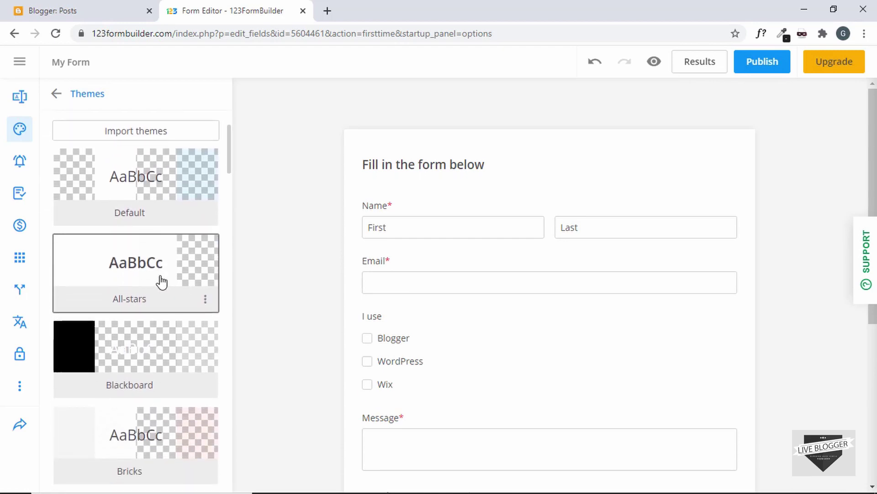
pyautogui.click(163, 282)
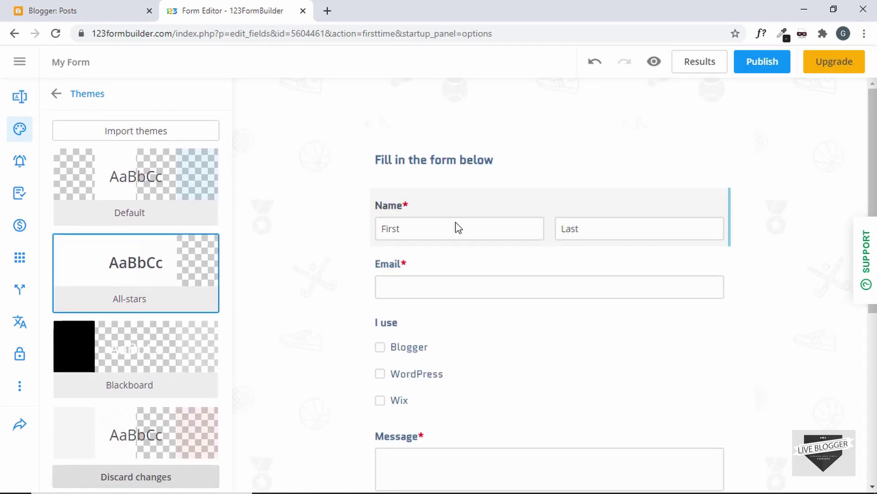
pyautogui.scroll(-3, 177, 265)
pyautogui.click(176, 274)
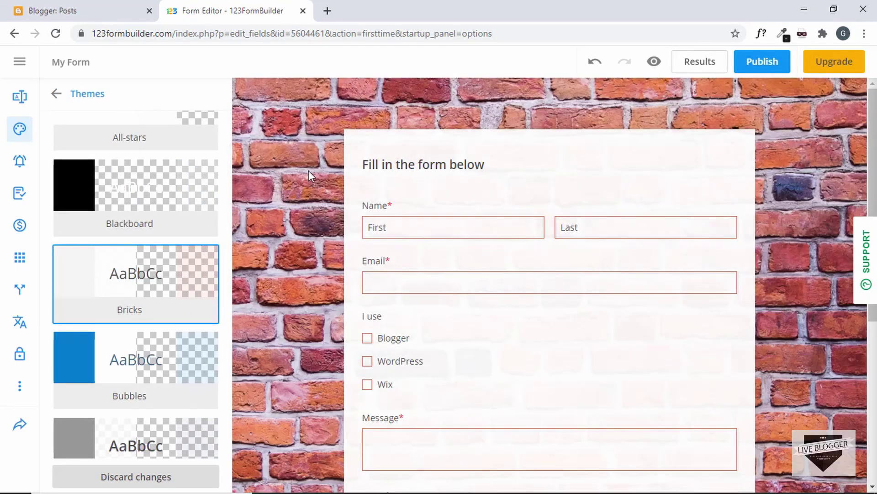
pyautogui.scroll(-3, 135, 274)
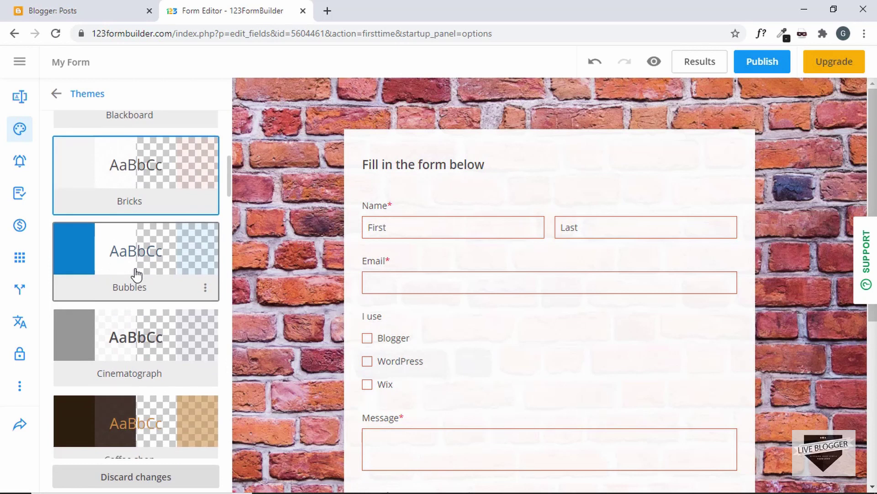
pyautogui.click(148, 245)
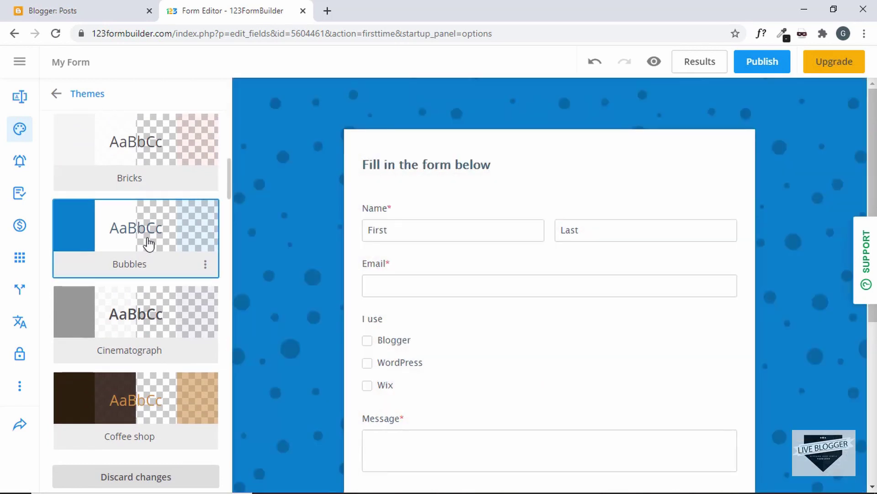
pyautogui.click(127, 326)
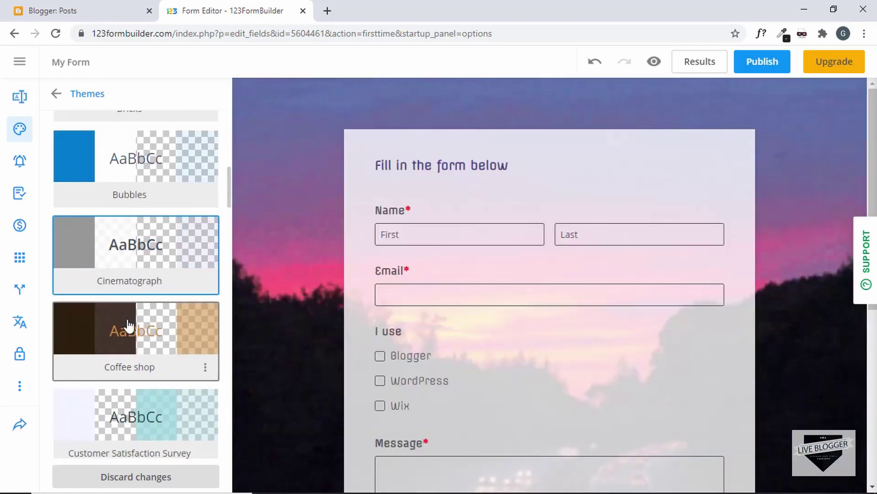
# - Apply the Elegant theme to the form
pyautogui.scroll(-4, 128, 325)
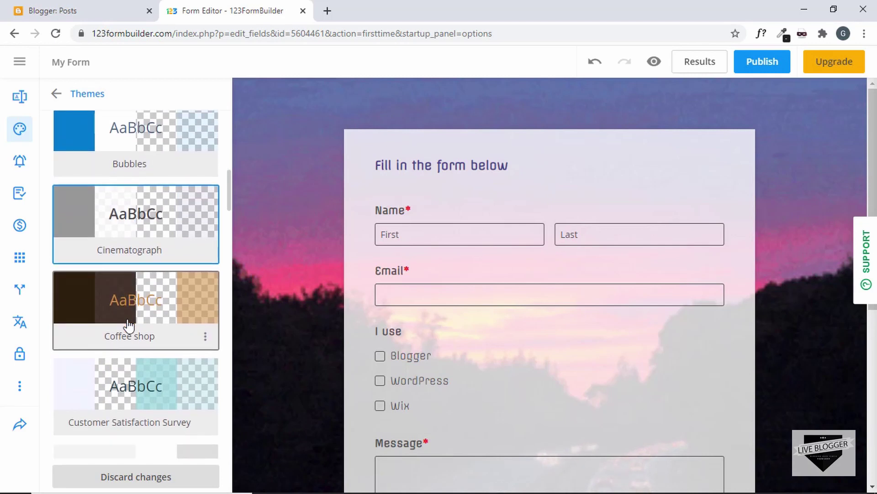
pyautogui.click(129, 324)
pyautogui.press('Down')
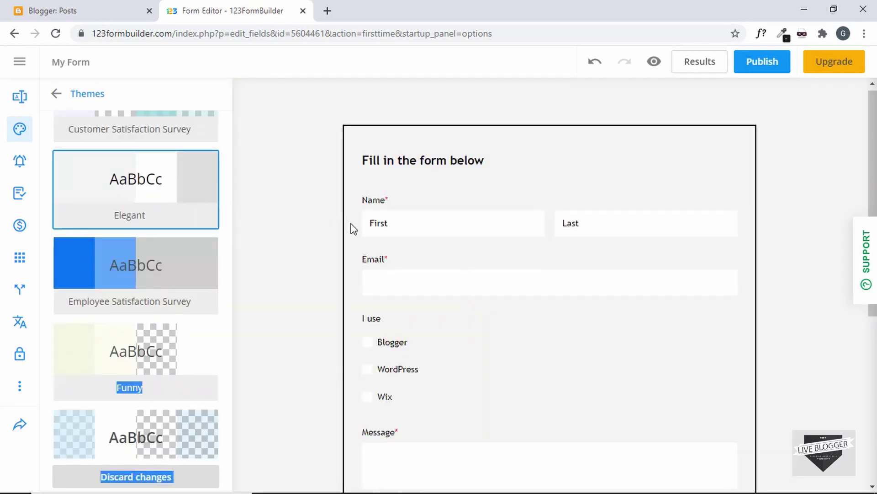
pyautogui.click(353, 203)
# - Look over the themed form and open its live preview
pyautogui.scroll(-2, 378, 178)
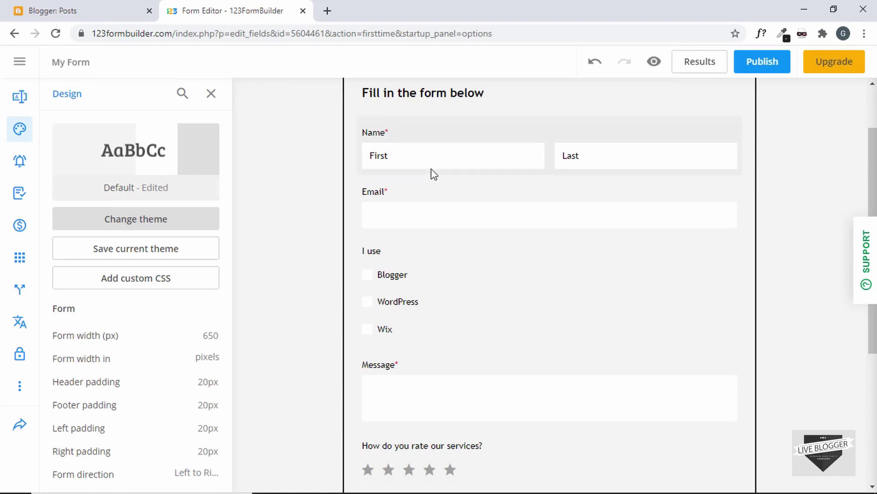
pyautogui.click(654, 62)
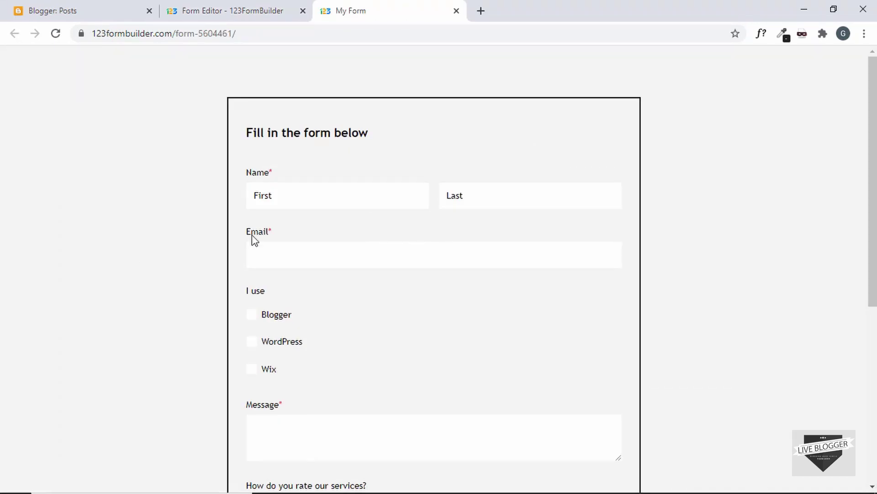
# - Check the live form preview, including the terms of service text and the reCAPTCHA verification, and close the preview
pyautogui.scroll(-7, 222, 258)
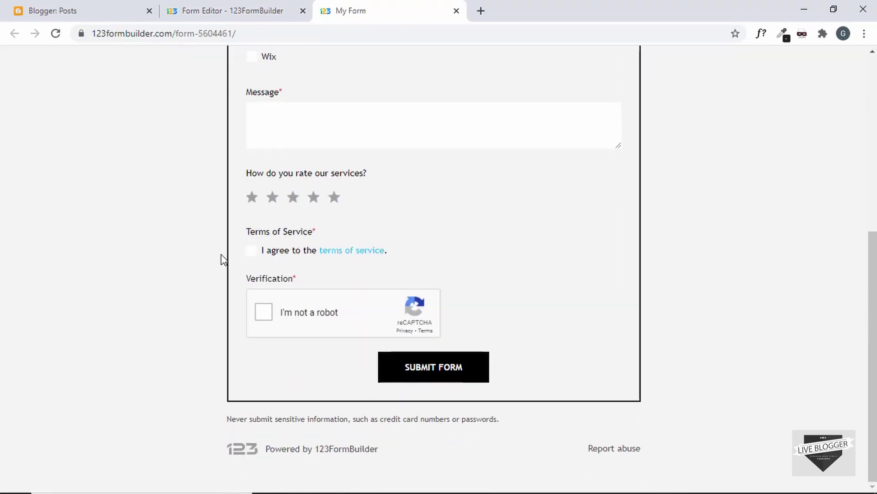
pyautogui.scroll(1, 258, 264)
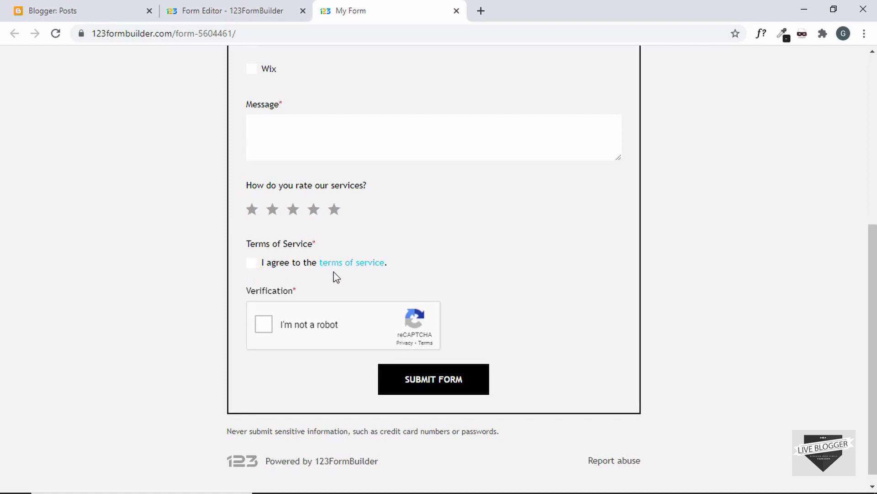
pyautogui.click(350, 270)
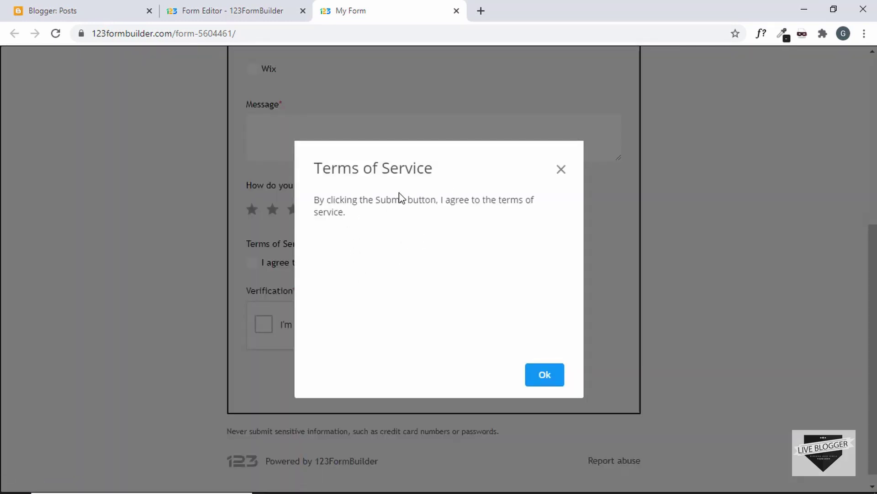
pyautogui.click(251, 323)
pyautogui.click(264, 327)
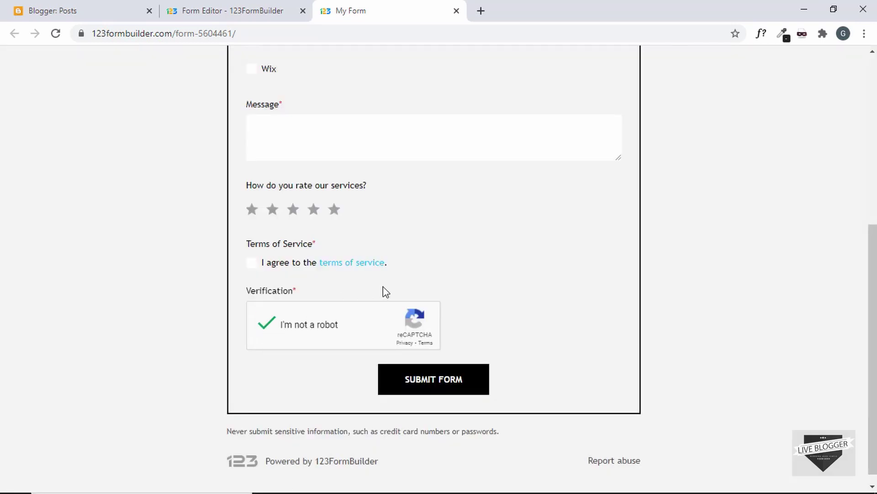
pyautogui.scroll(6, 445, 263)
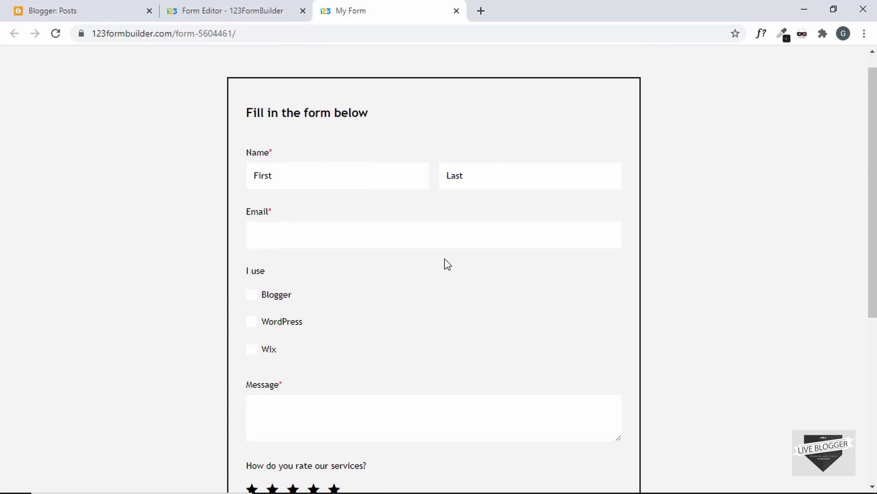
pyautogui.scroll(1, 446, 263)
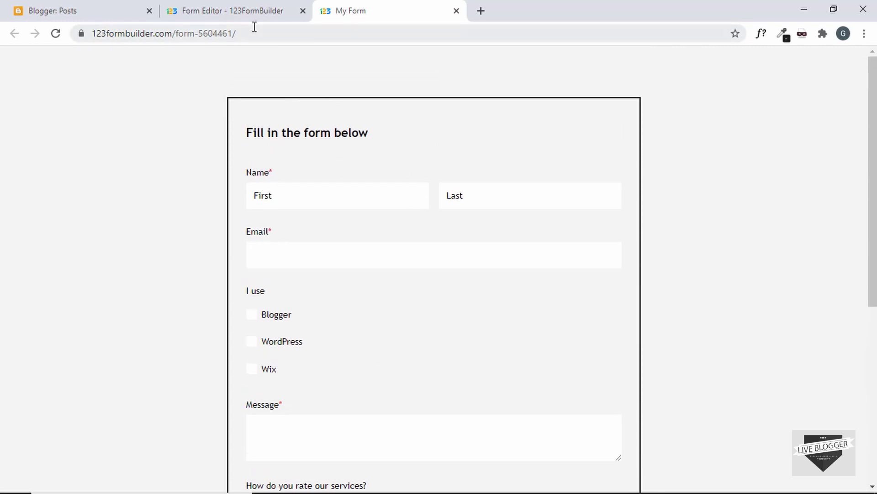
pyautogui.click(246, 9)
pyautogui.click(456, 11)
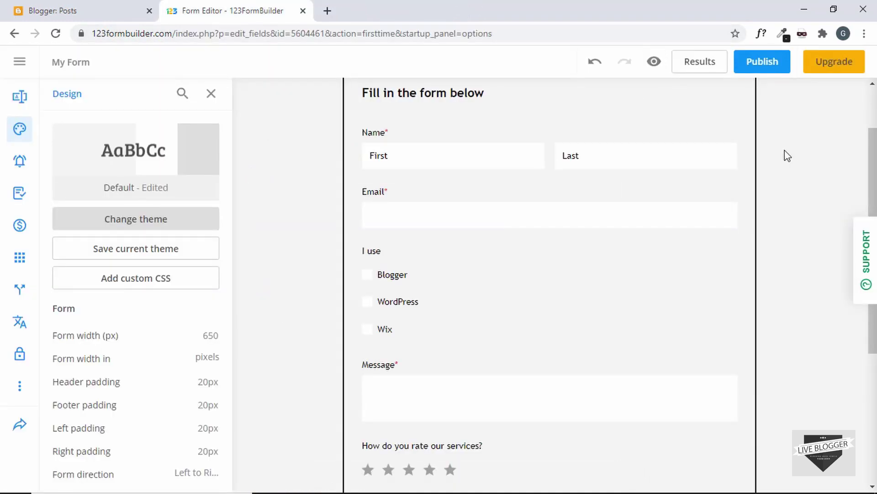
# - Open the form's publishing options and copy the embed code for the Blogger platform
pyautogui.click(762, 61)
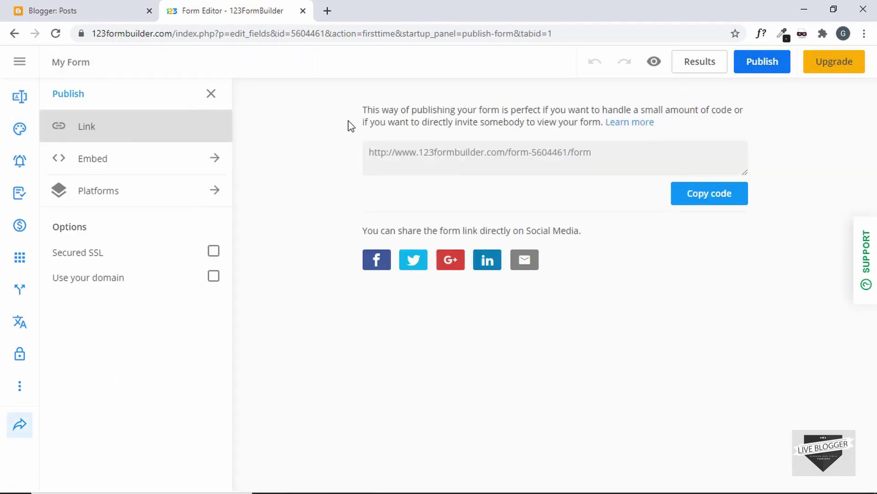
pyautogui.click(167, 195)
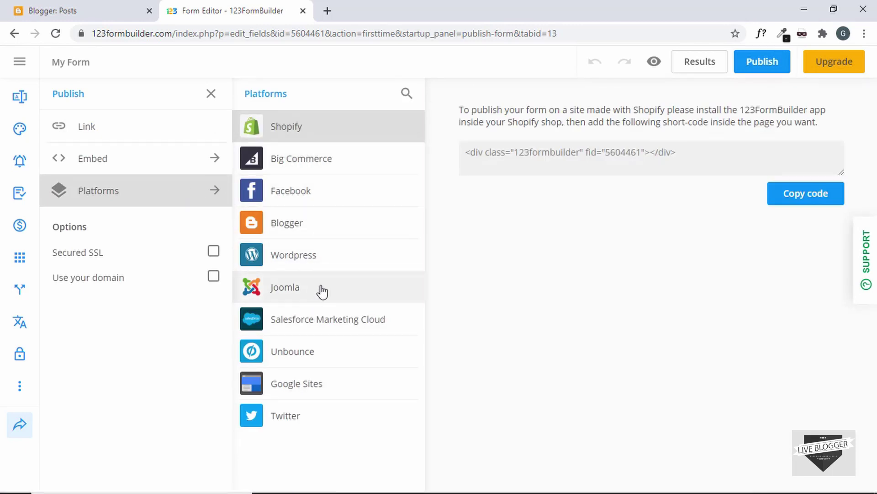
pyautogui.click(309, 232)
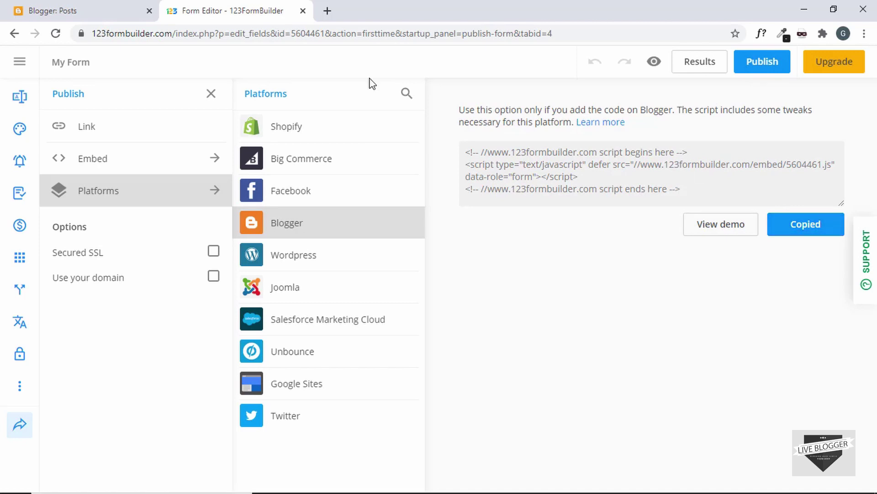
# - Switch to Blogger and create a new page titled "Contact Us"
pyautogui.click(88, 7)
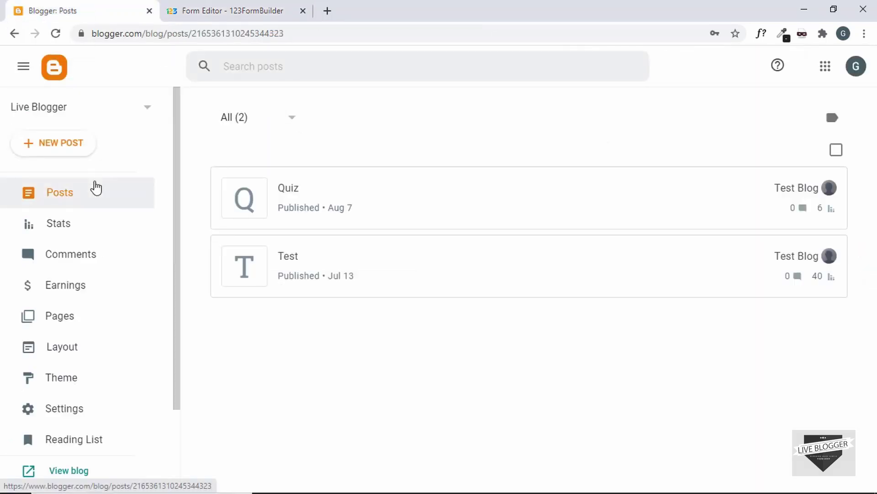
pyautogui.click(59, 316)
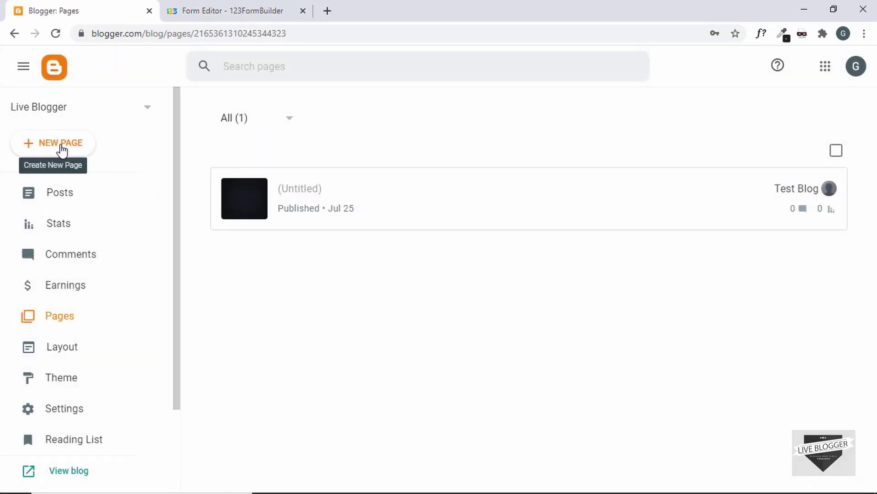
pyautogui.click(61, 146)
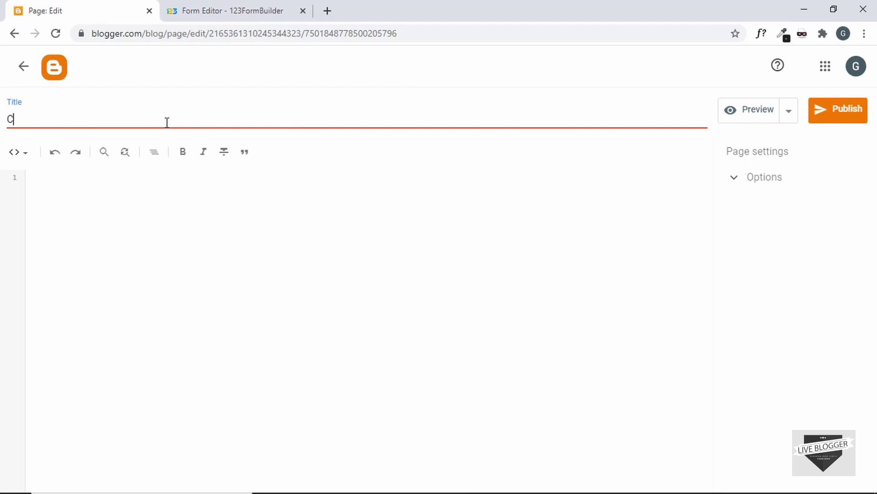
pyautogui.write('Contact Us')
pyautogui.click(3, 195)
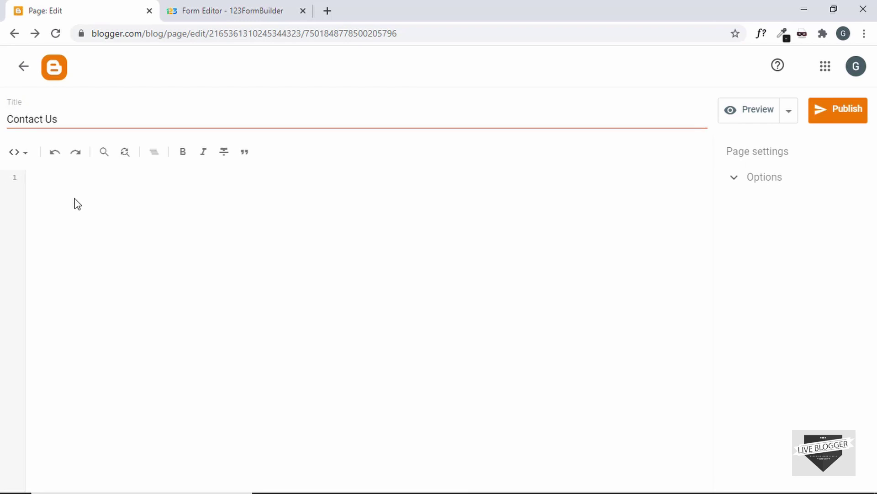
# - Look at the page in Compose view, return to HTML view, and replace its placeholder content with the copied 123FormBuilder embed script
pyautogui.click(18, 155)
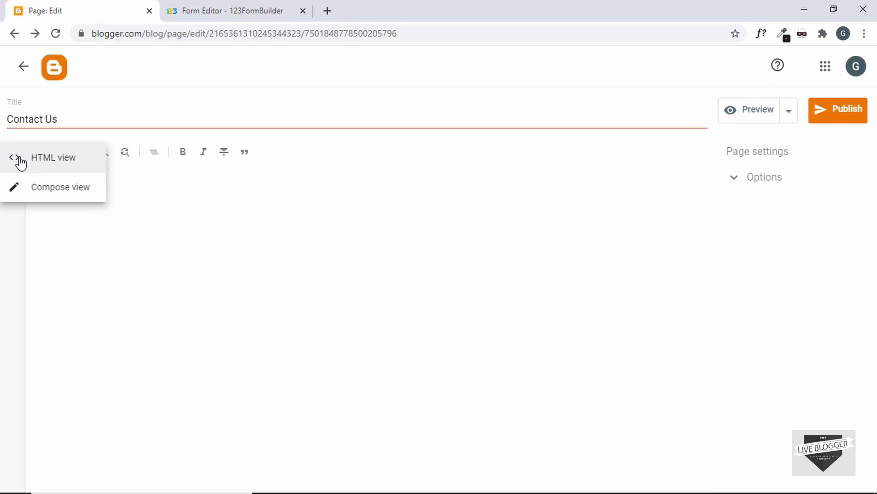
pyautogui.click(27, 187)
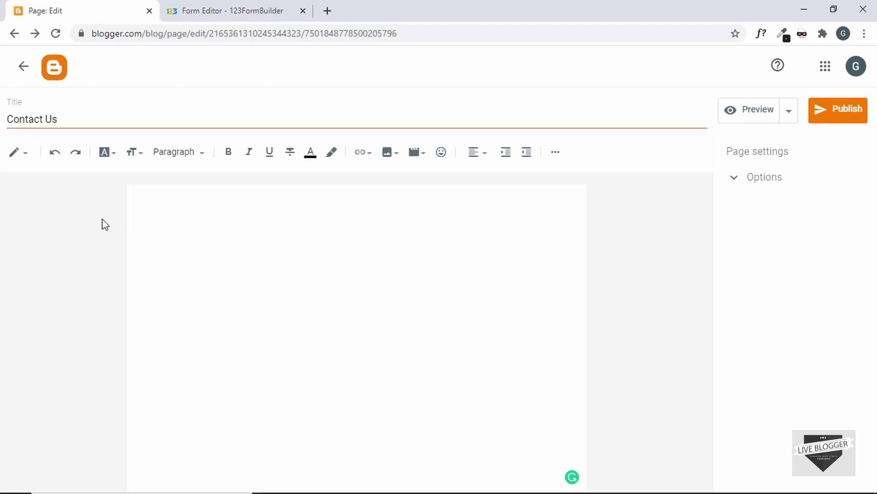
pyautogui.click(24, 160)
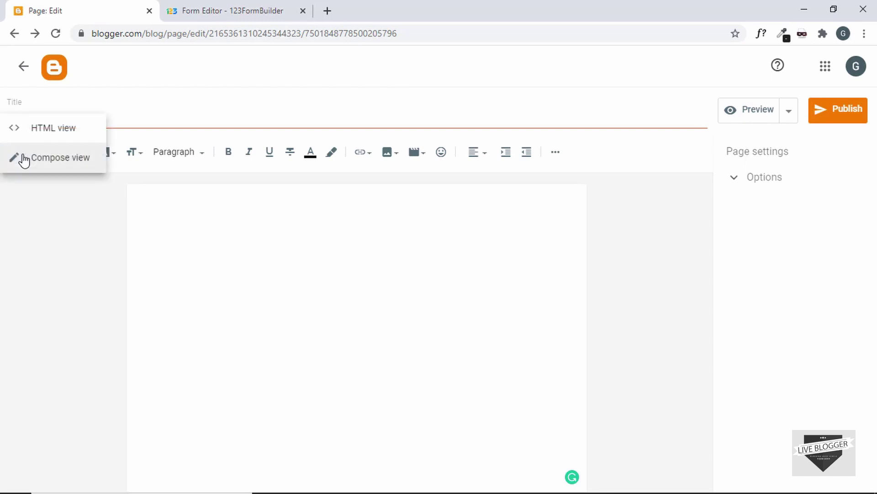
pyautogui.click(46, 132)
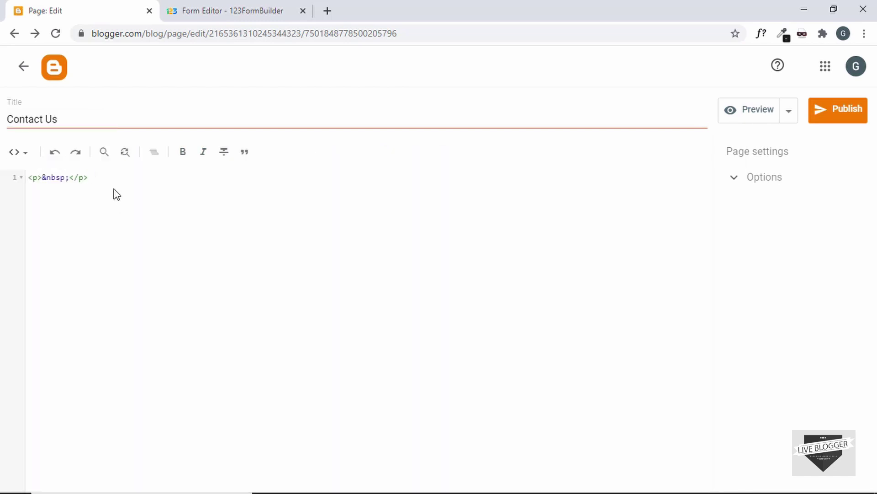
pyautogui.moveTo(117, 194); pyautogui.dragTo(29, 186)
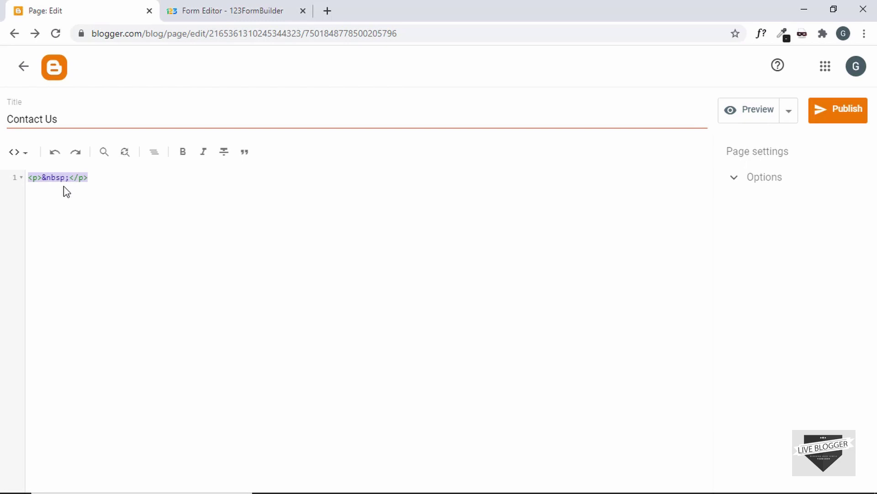
pyautogui.write('<!-- //www.123formbuilder.com script begins here --><script type="text/javascript" defer src="//www.123formbuilder.com/embed/5604461.js" data-role="form"></script><!-- //www.123formbuilder.com script ends here -->')
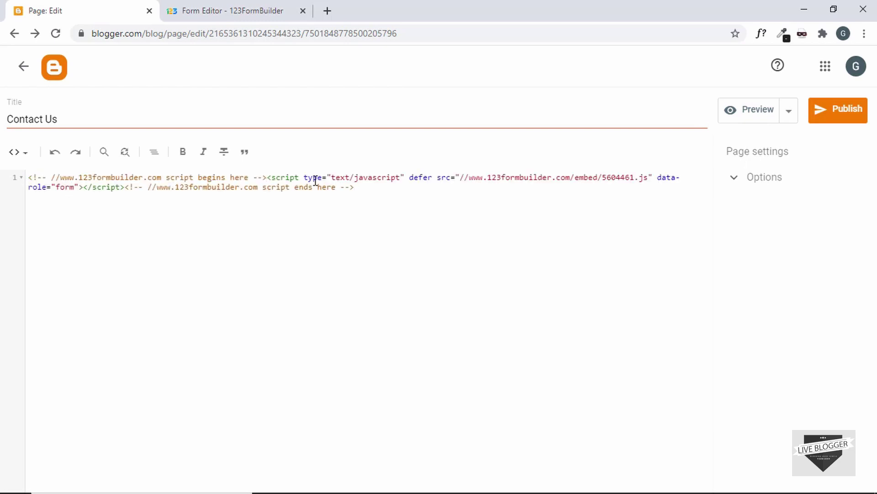
# - Set the page's reader comments to "Do not allow, hide existing" and publish the page
pyautogui.click(773, 177)
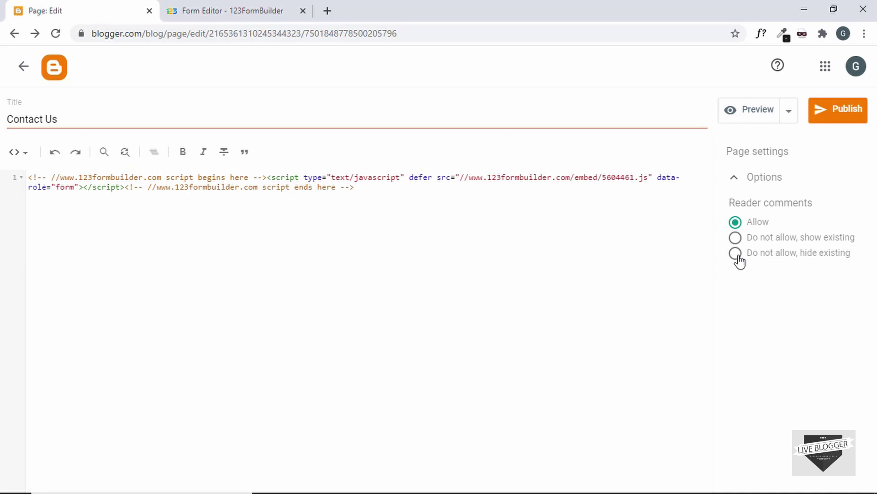
pyautogui.click(770, 257)
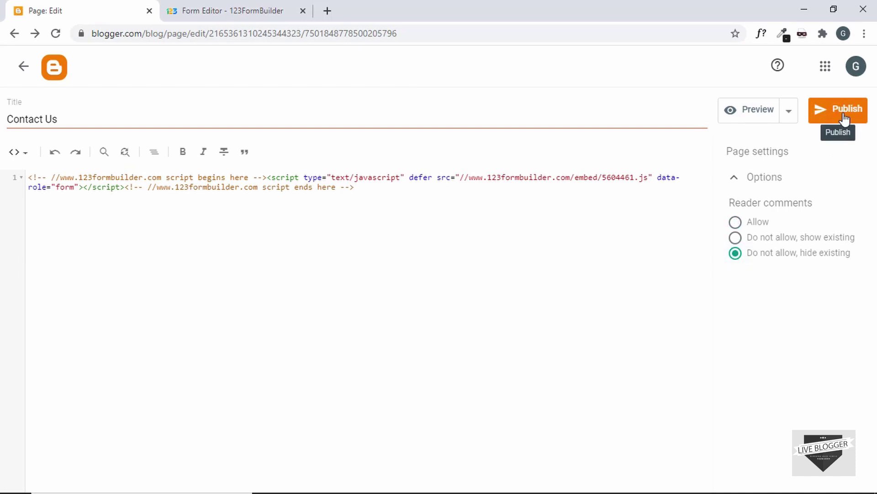
pyautogui.click(844, 118)
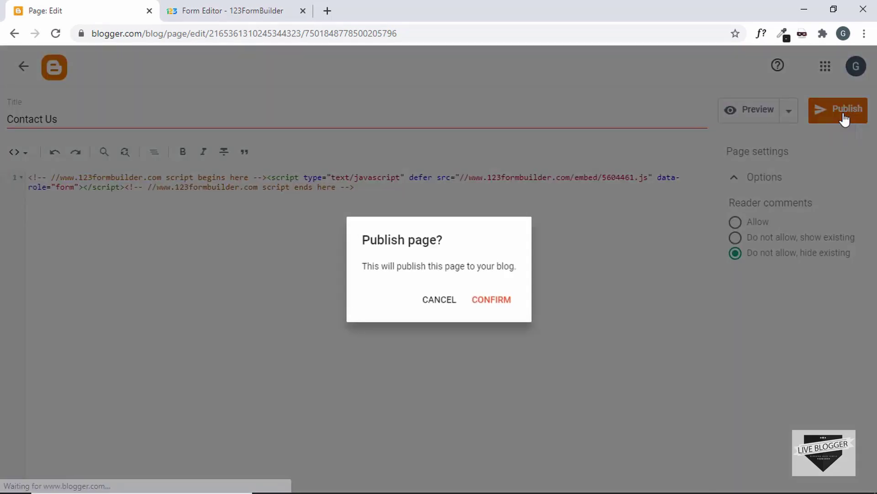
pyautogui.click(492, 300)
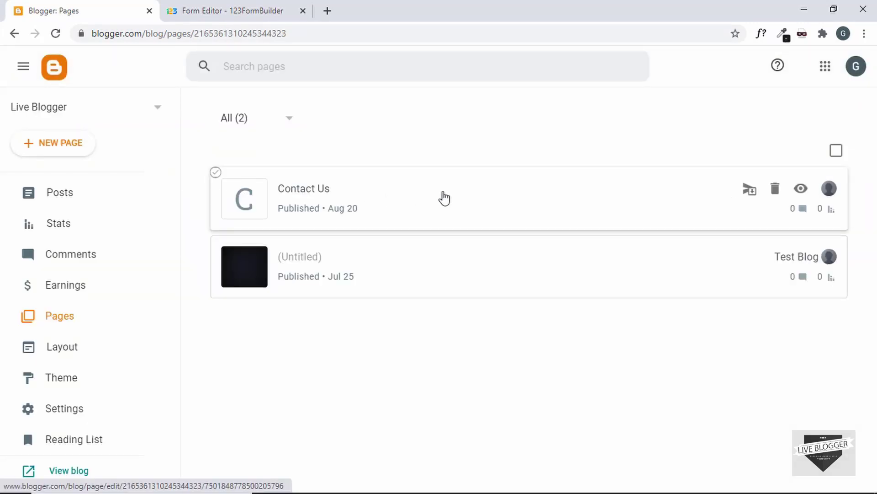
# - View the published Contact Us page on the blog and look through the whole embedded form
pyautogui.click(801, 196)
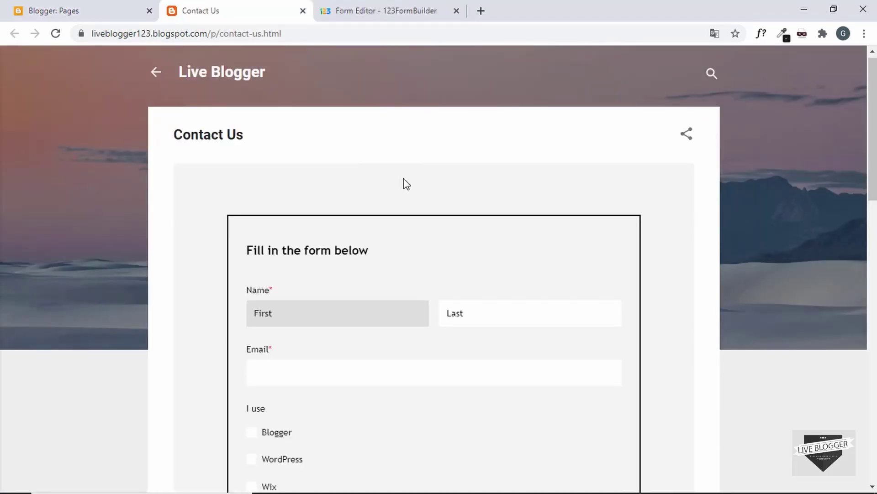
pyautogui.scroll(-7, 404, 178)
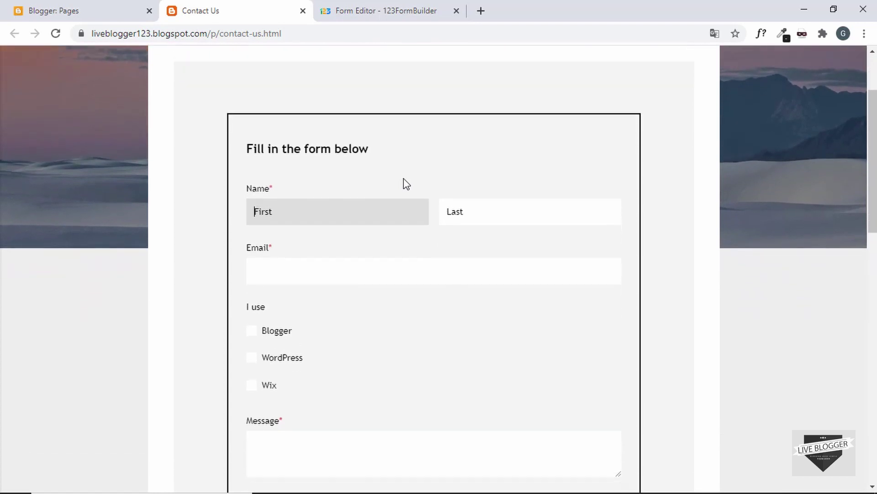
pyautogui.scroll(-4, 403, 184)
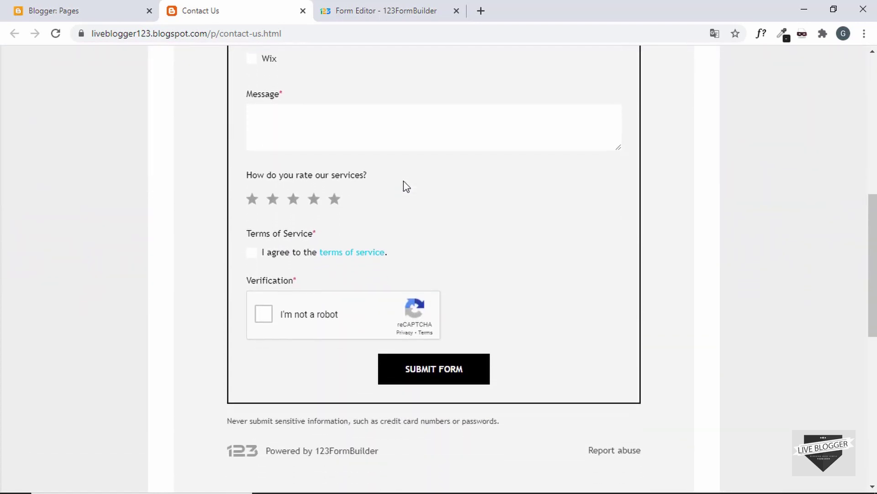
pyautogui.scroll(-3, 404, 185)
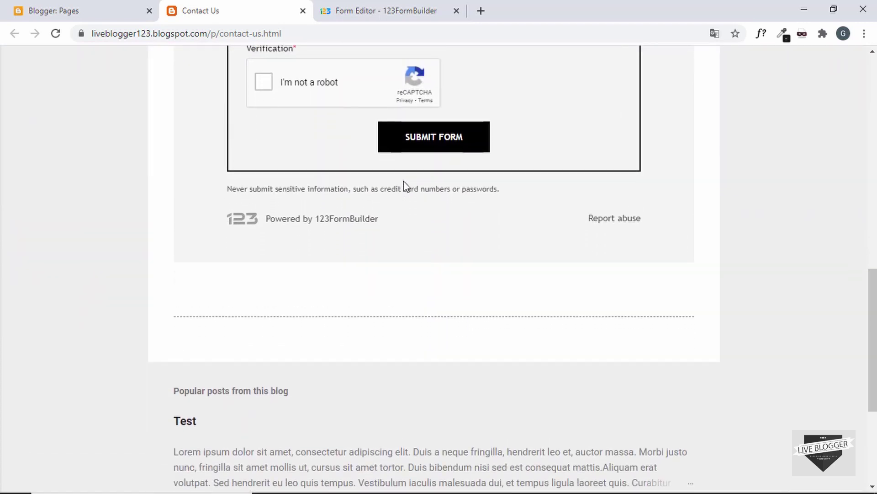
pyautogui.scroll(15, 207, 180)
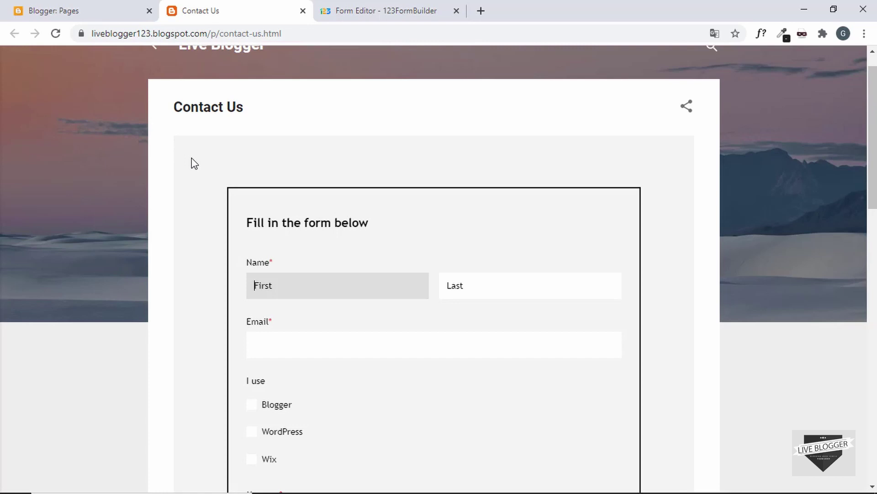
# - Switch to the 123FormBuilder form editor and set the Page background colour to white in the form's design
pyautogui.click(427, 11)
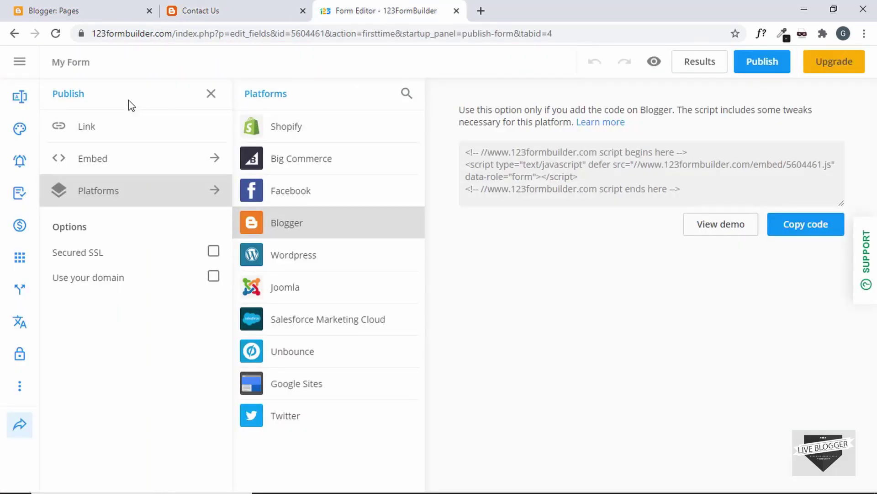
pyautogui.click(210, 93)
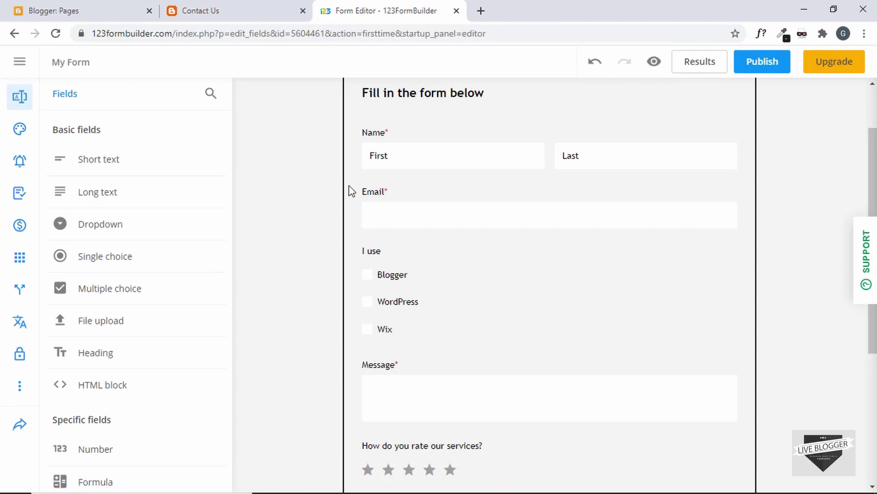
pyautogui.scroll(1, 351, 191)
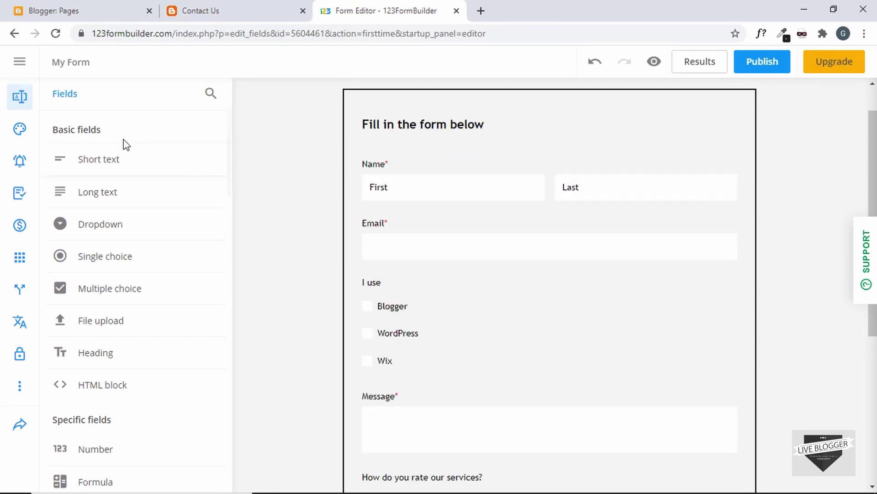
pyautogui.click(19, 130)
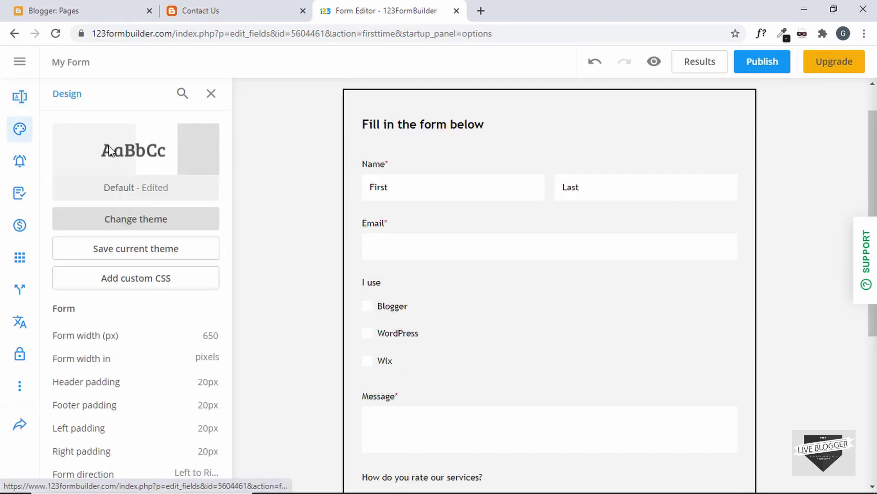
pyautogui.scroll(-10, 168, 277)
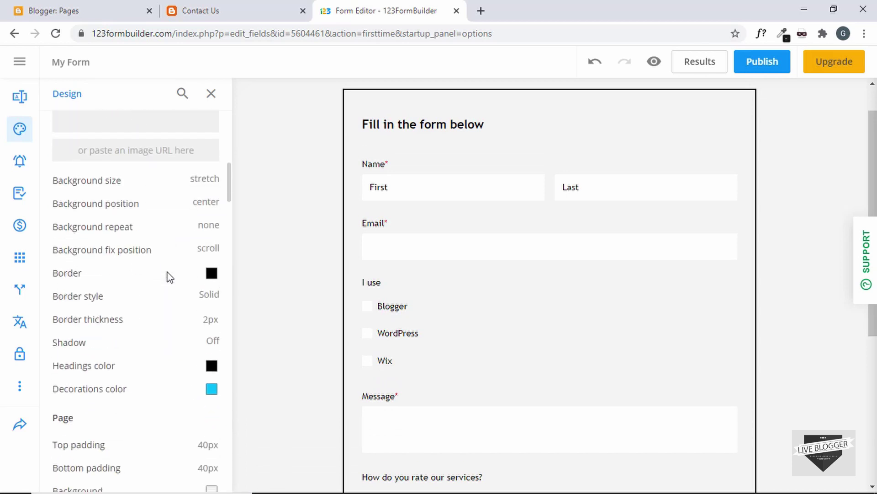
pyautogui.scroll(-5, 168, 277)
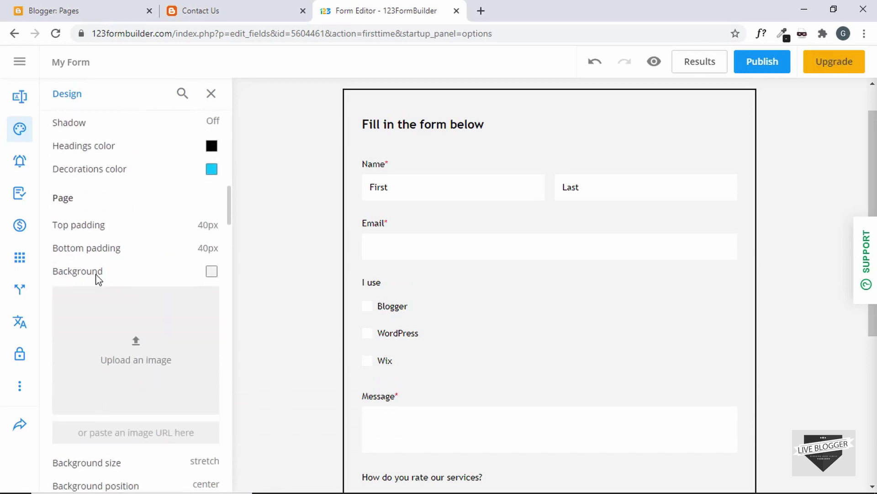
pyautogui.click(211, 272)
pyautogui.click(247, 407)
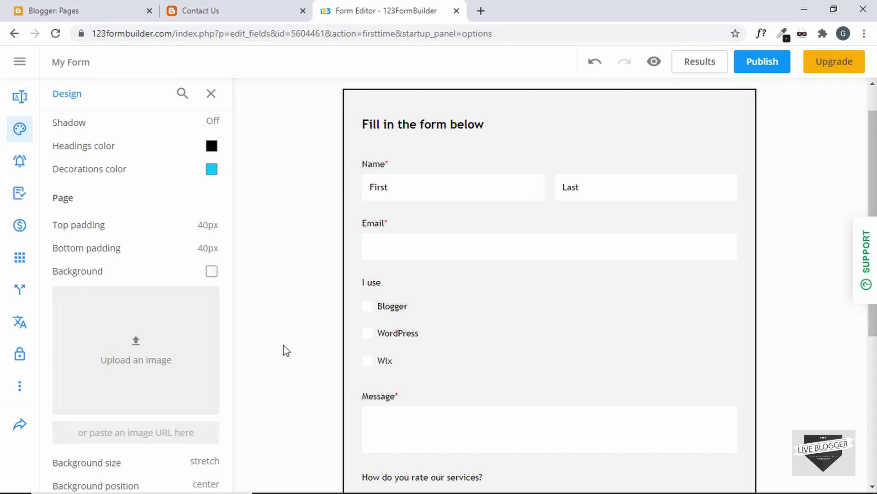
# - Open the form's publishing options, return to the blog's Contact Us page, and reload it to check the updated form
pyautogui.click(762, 62)
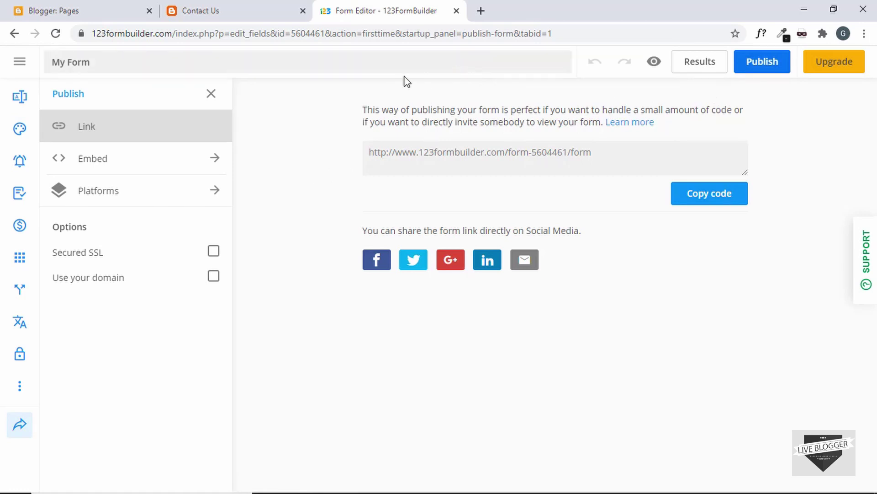
pyautogui.click(237, 13)
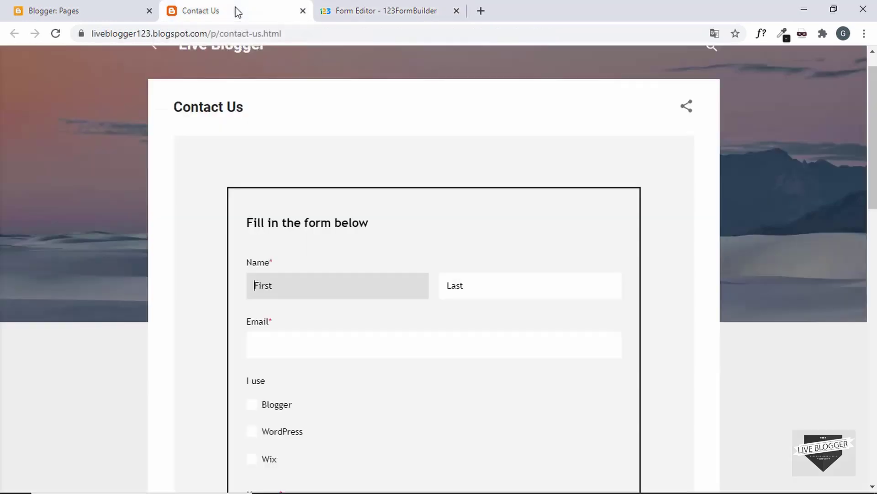
pyautogui.click(56, 37)
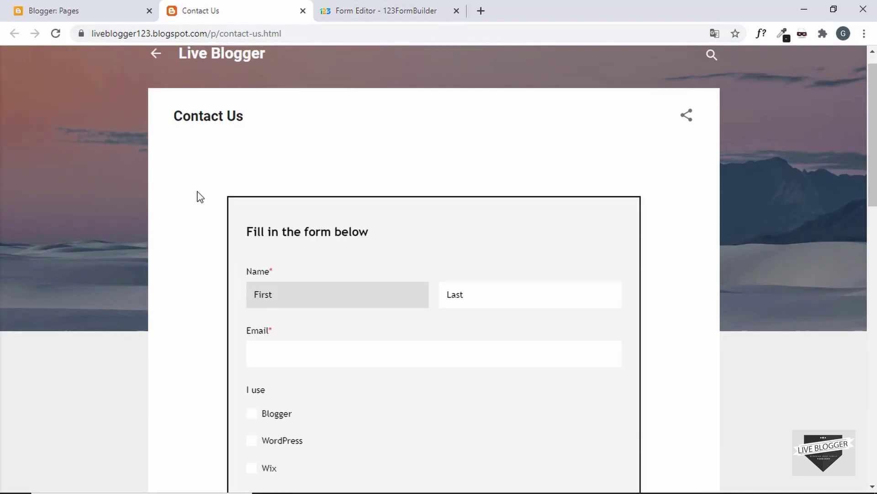
pyautogui.scroll(-2, 200, 196)
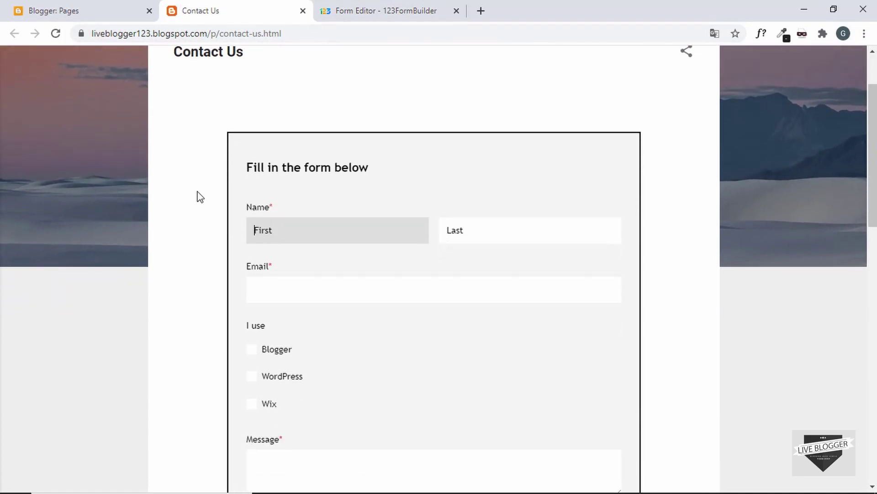
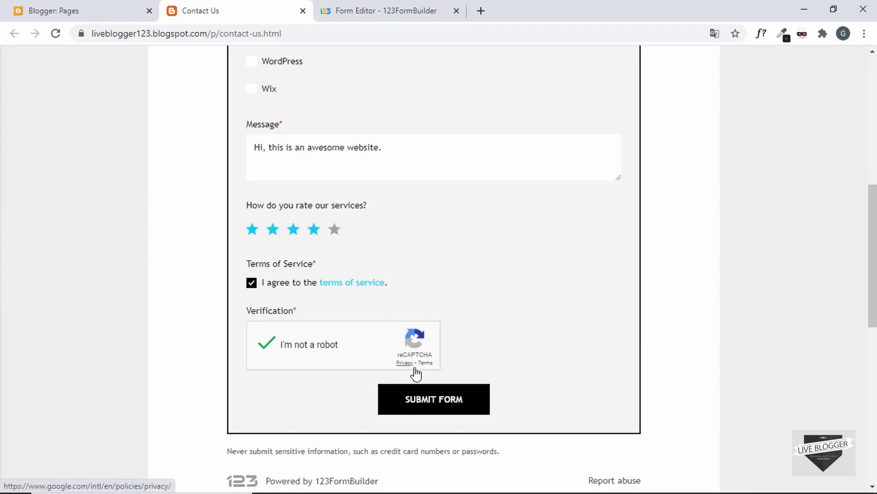
# - Submit the filled-in contact form on the blog and open My Form's recent submissions from the 123FormBuilder dashboard
pyautogui.click(460, 404)
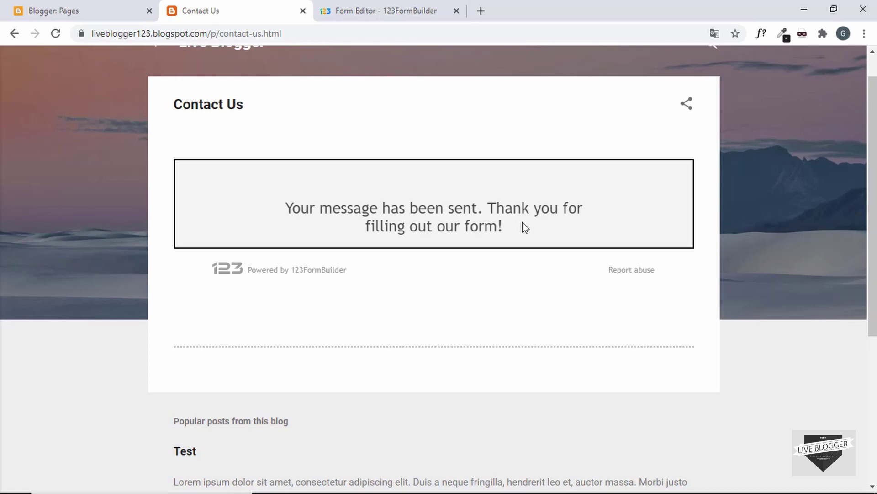
pyautogui.click(344, 10)
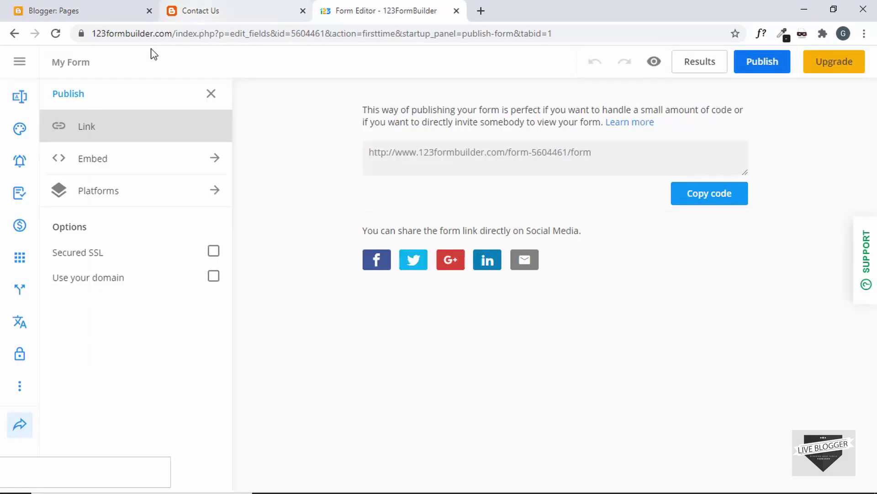
pyautogui.click(210, 95)
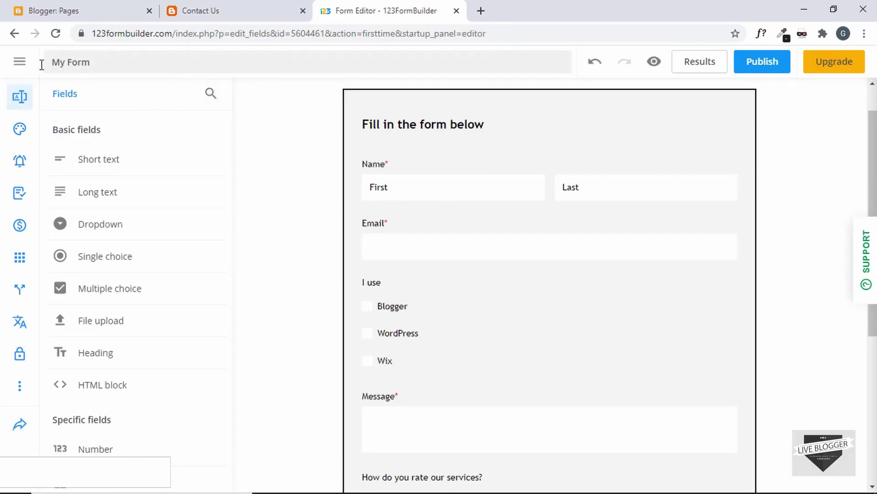
pyautogui.click(20, 62)
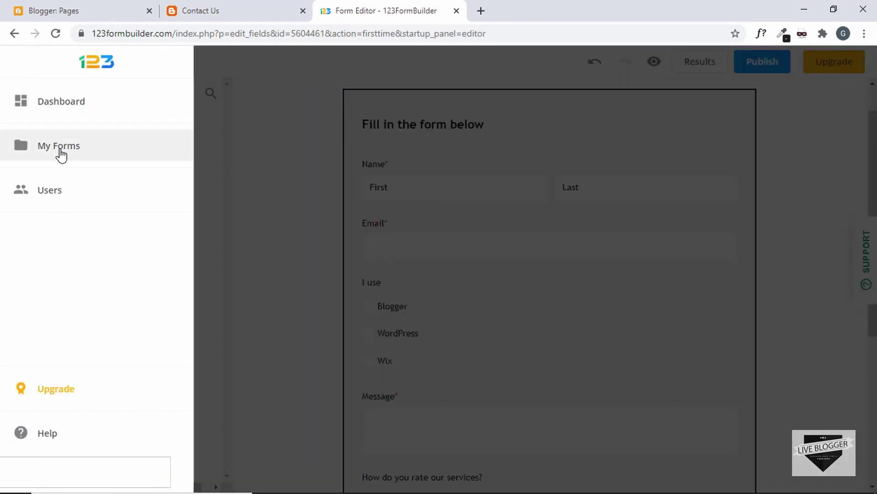
pyautogui.click(76, 112)
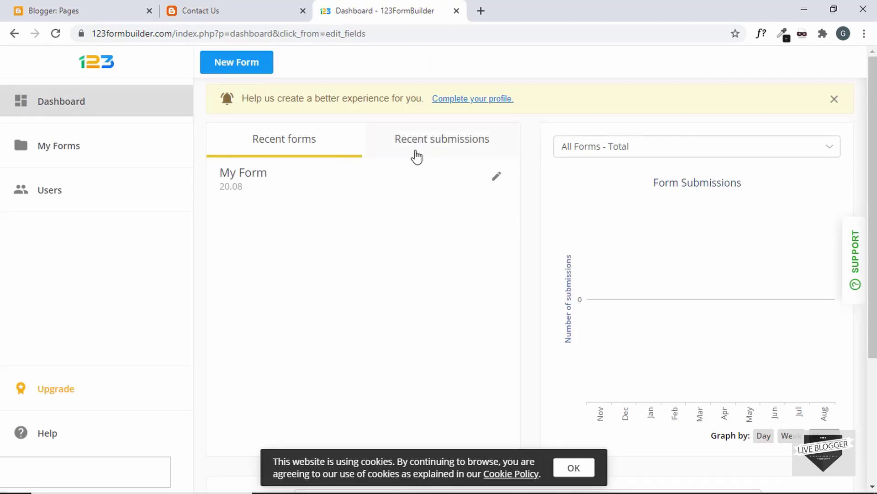
pyautogui.click(433, 148)
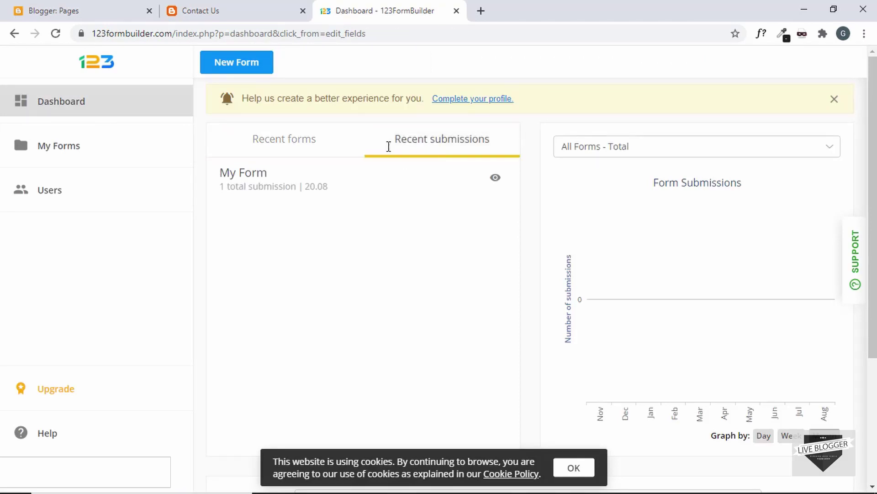
pyautogui.click(286, 186)
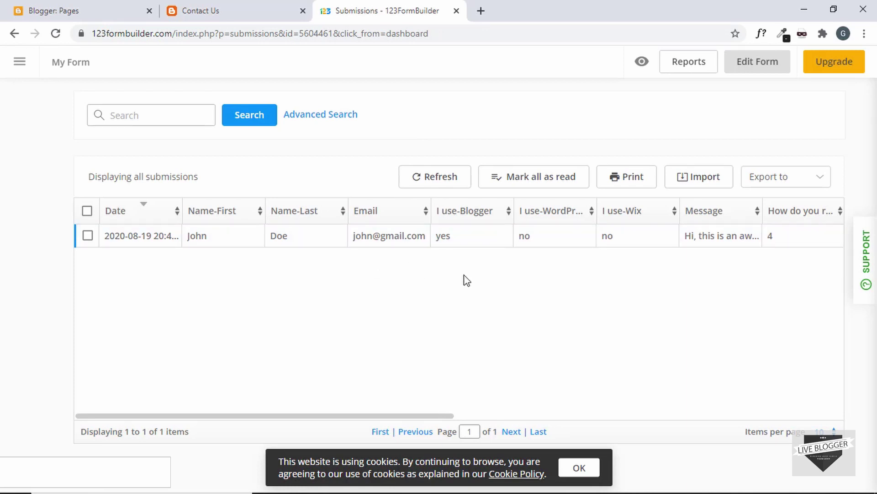
# - Open My Form for editing from the list of forms and examine the Show text message in its Thank You page settings
pyautogui.click(19, 61)
pyautogui.click(76, 145)
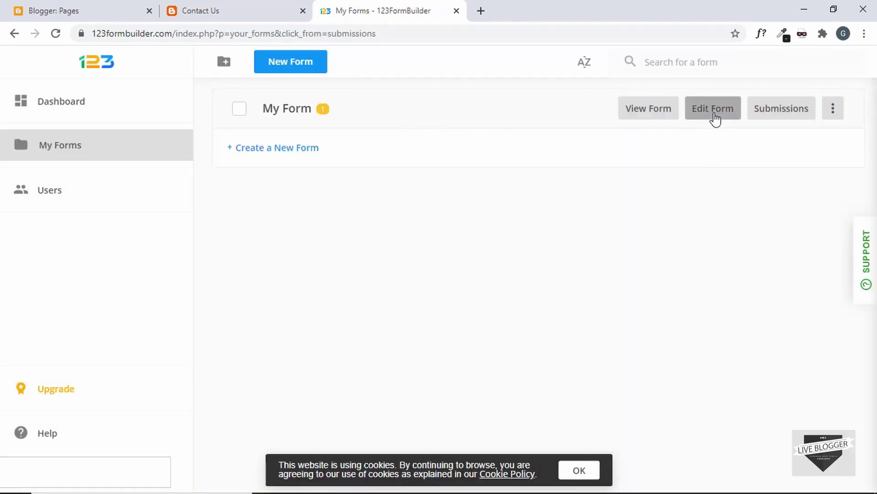
pyautogui.click(717, 118)
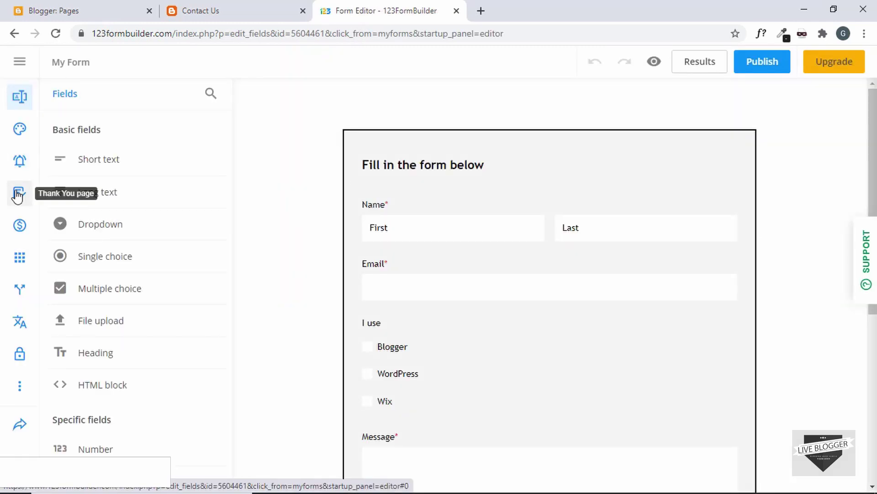
pyautogui.click(18, 194)
pyautogui.moveTo(113, 216); pyautogui.dragTo(403, 222)
pyautogui.click(402, 218)
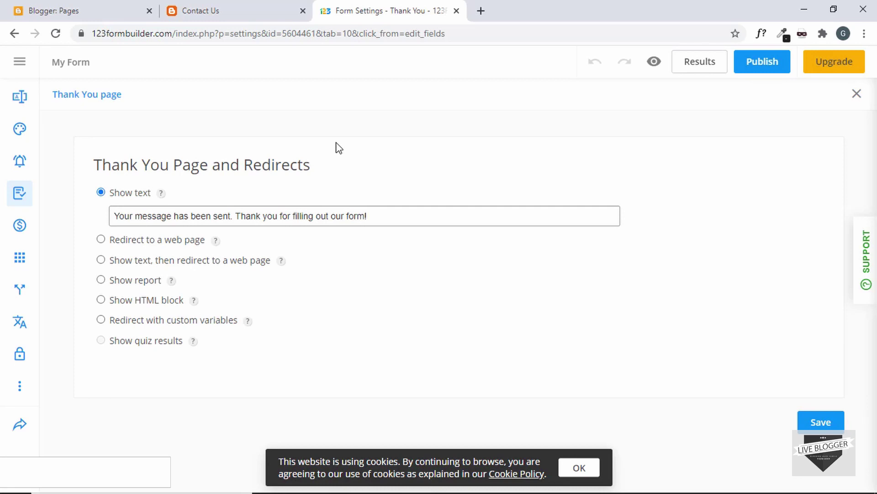
# - Switch to the blog's Contact Us page, load it again, and look through the blank embedded form
pyautogui.click(226, 7)
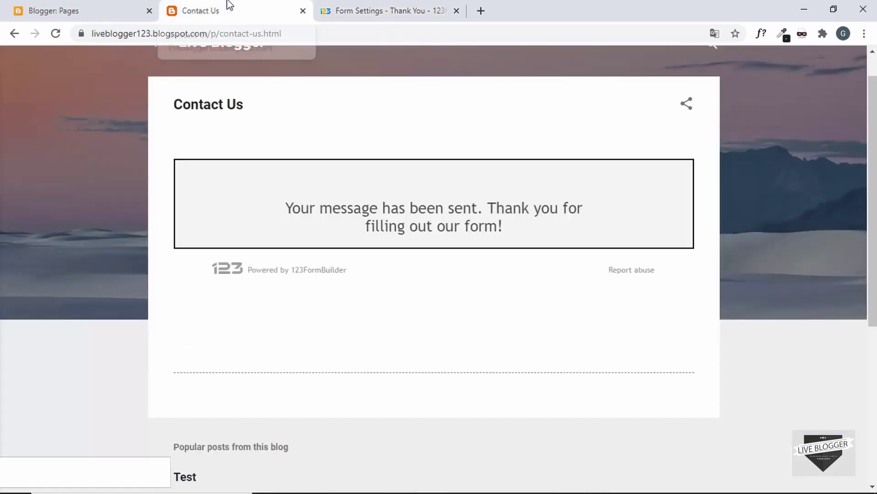
pyautogui.click(313, 34)
pyautogui.press('Return')
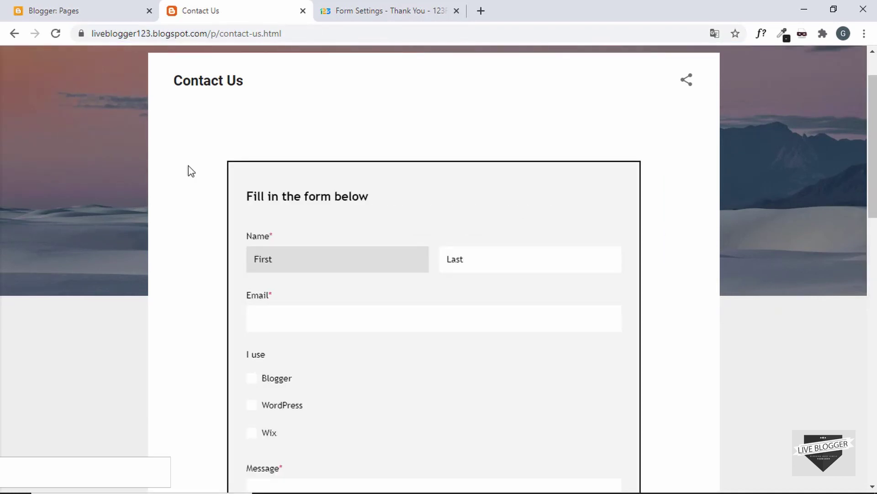
pyautogui.scroll(-9, 188, 165)
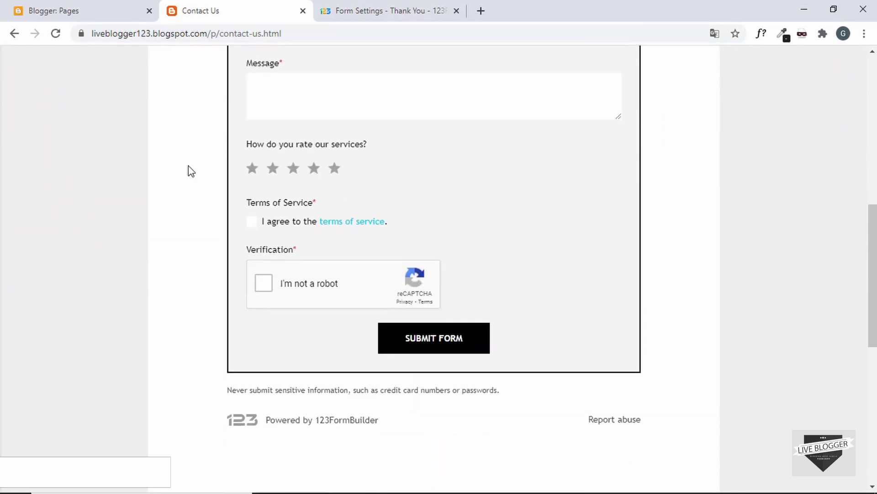
pyautogui.scroll(5, 189, 166)
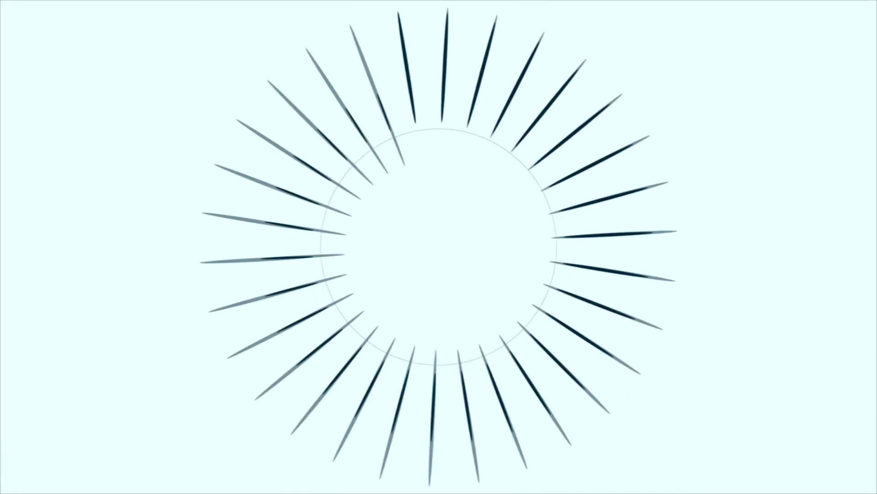